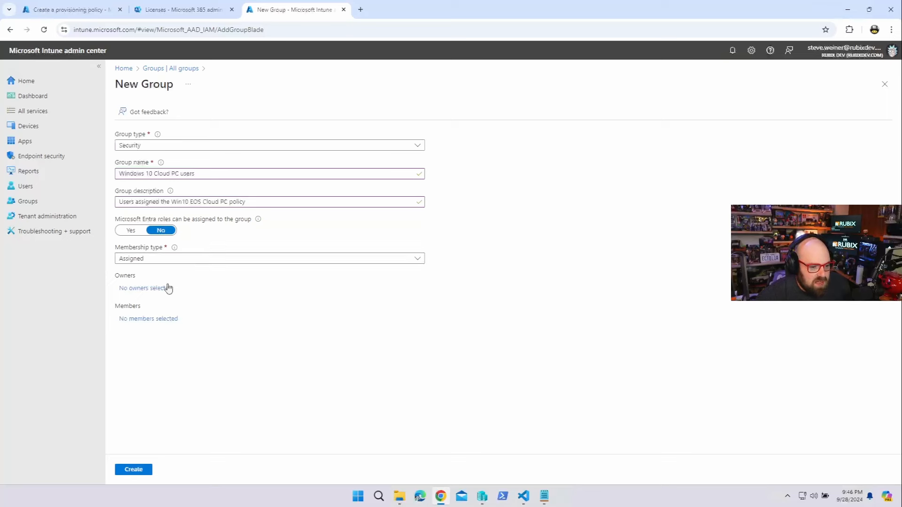
Search for the admin's account and add it as the group owner
{"action": "left_click", "coordinate": [157, 288]}
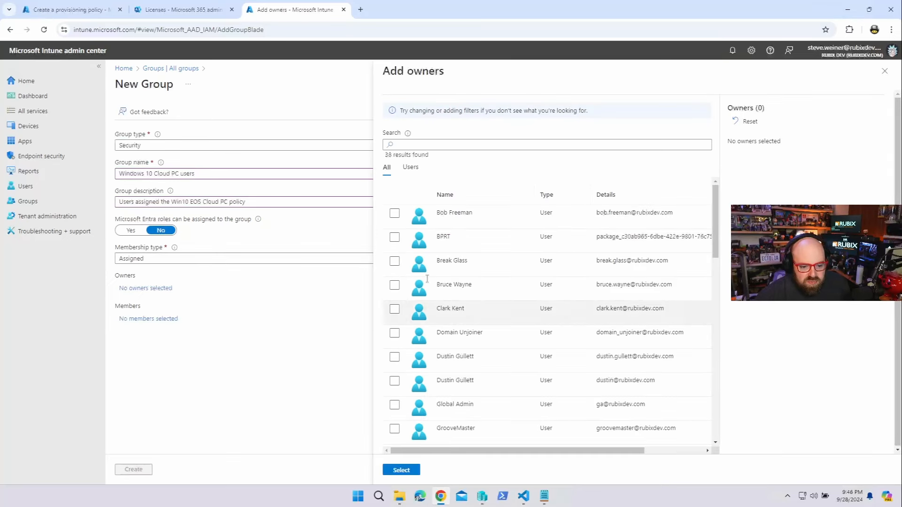
{"action": "left_click", "coordinate": [468, 144]}
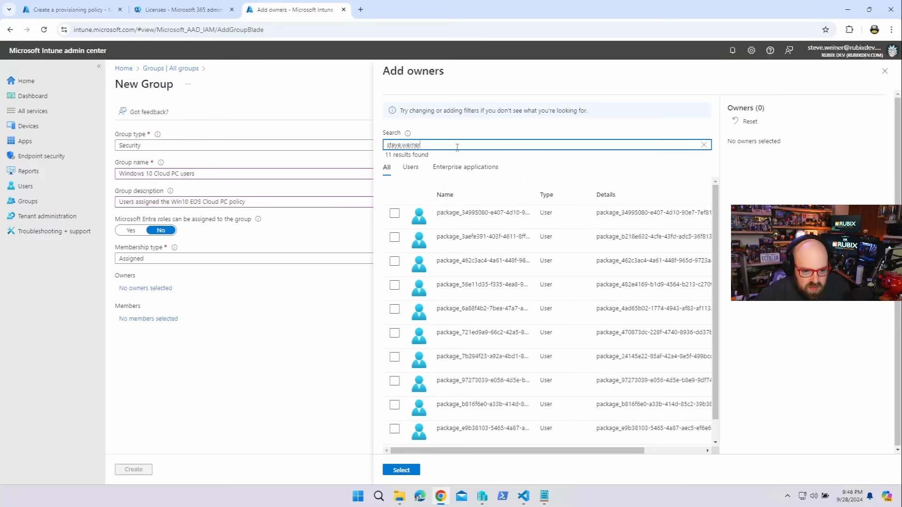
{"action": "scroll", "coordinate": [425, 432], "scroll_direction": "down", "scroll_amount": 1}
{"action": "left_click", "coordinate": [394, 431]}
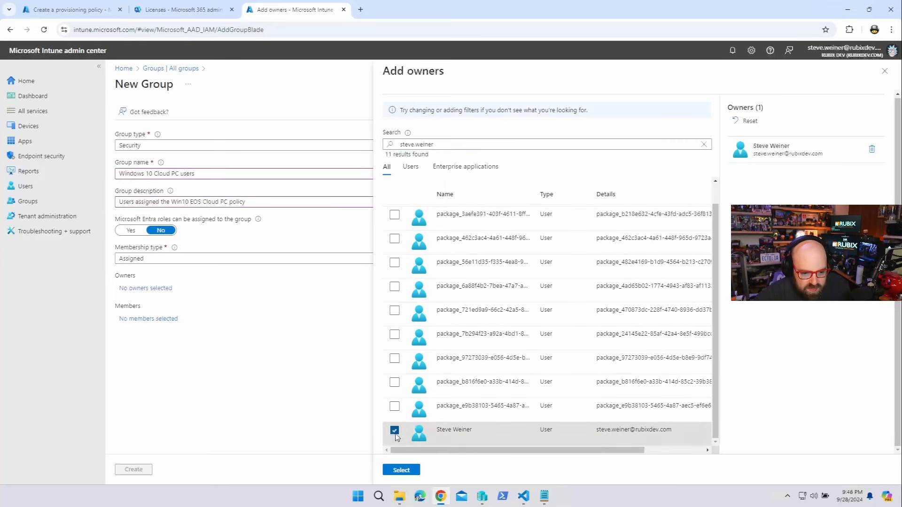
{"action": "left_click", "coordinate": [401, 470]}
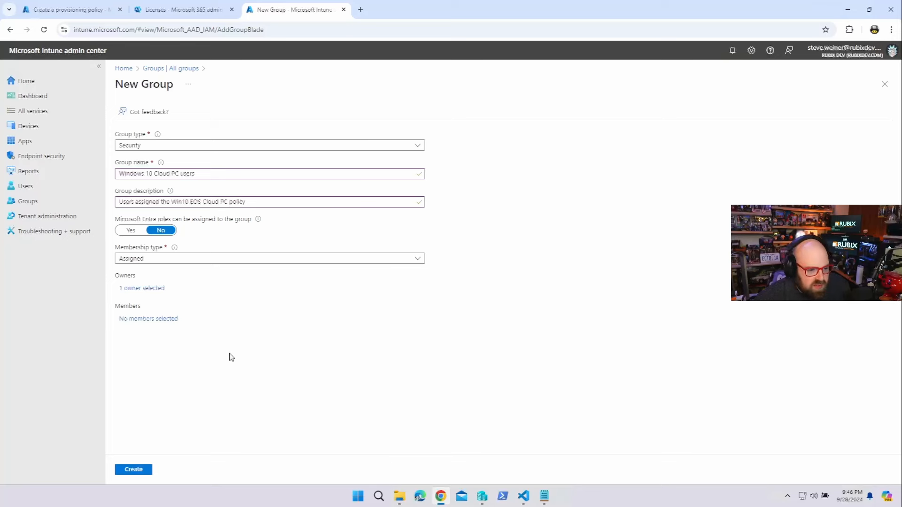
Add the licensed Cloud PC user as the only member and create the group
{"action": "left_click", "coordinate": [139, 320]}
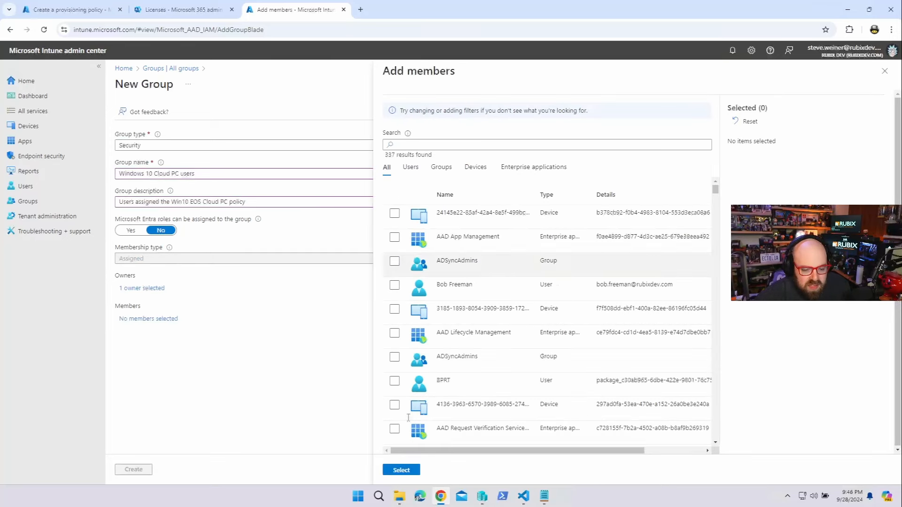
{"action": "scroll", "coordinate": [412, 424], "scroll_direction": "down", "scroll_amount": 2}
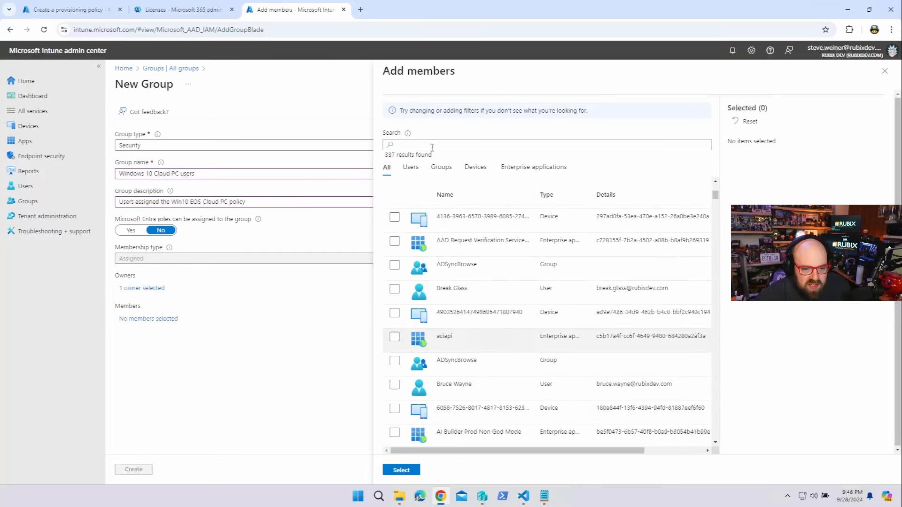
{"action": "left_click", "coordinate": [410, 169]}
{"action": "scroll", "coordinate": [558, 390], "scroll_direction": "down", "scroll_amount": 6}
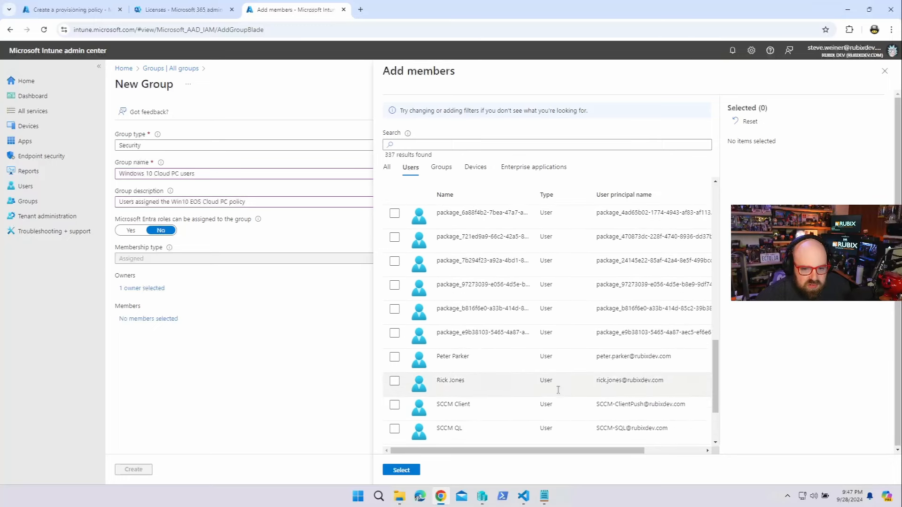
{"action": "scroll", "coordinate": [483, 294], "scroll_direction": "up", "scroll_amount": 10}
{"action": "scroll", "coordinate": [487, 312], "scroll_direction": "down", "scroll_amount": 6}
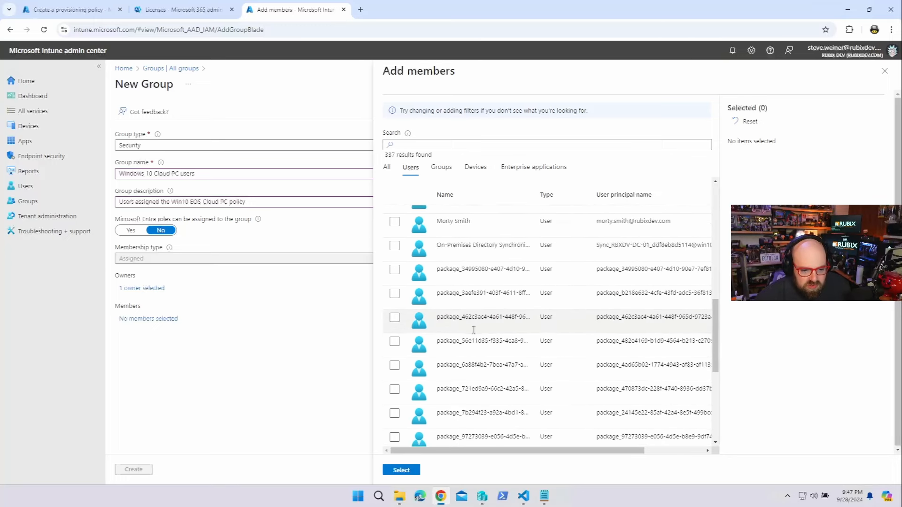
{"action": "scroll", "coordinate": [451, 310], "scroll_direction": "up", "scroll_amount": 3}
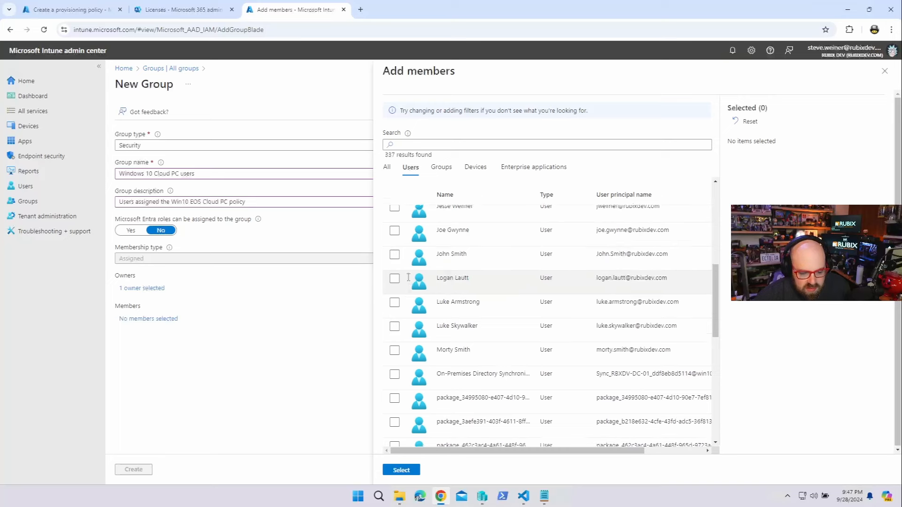
{"action": "scroll", "coordinate": [408, 278], "scroll_direction": "down", "scroll_amount": 5}
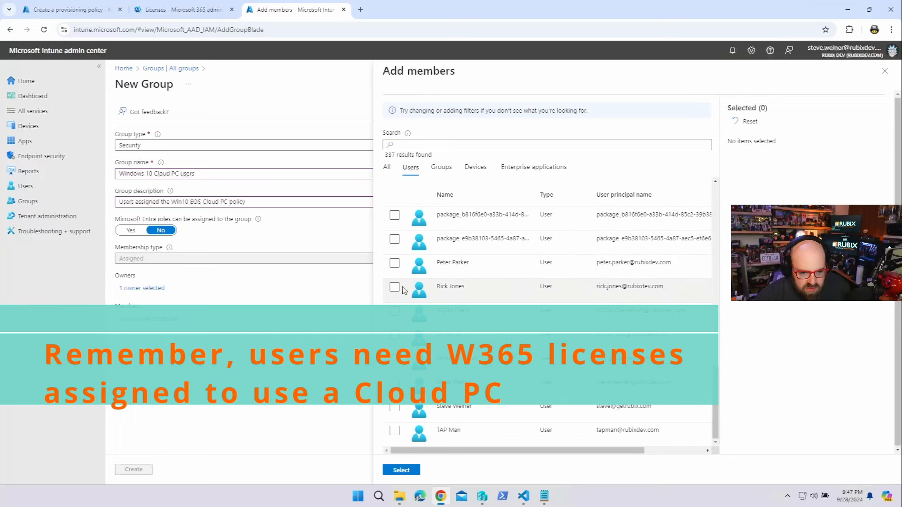
{"action": "left_click", "coordinate": [395, 288]}
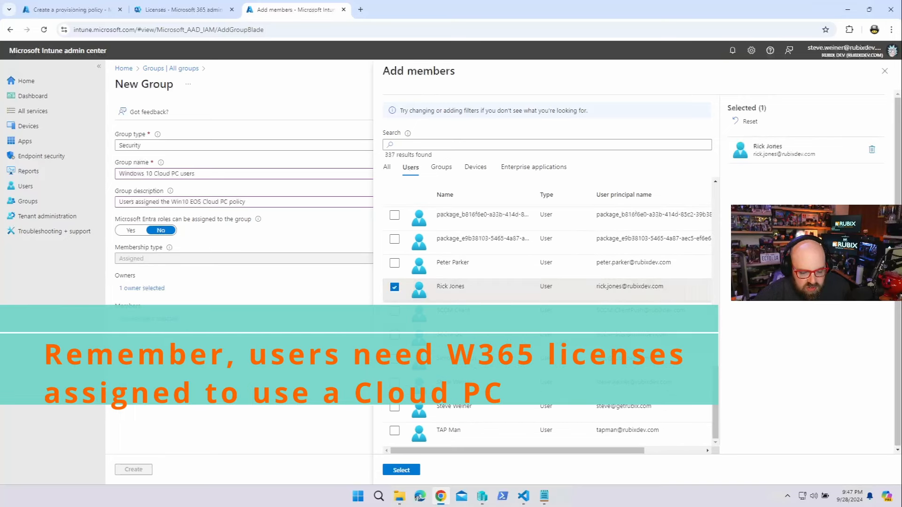
{"action": "left_click", "coordinate": [396, 471]}
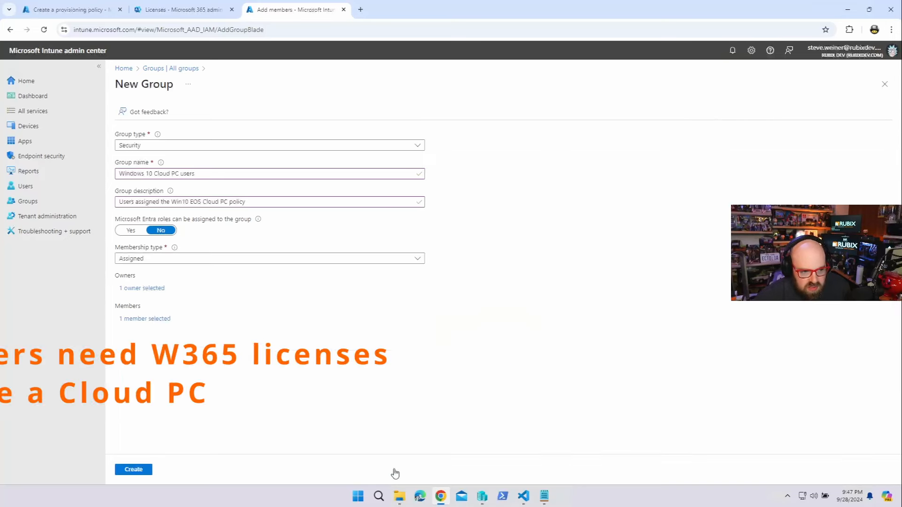
{"action": "left_click", "coordinate": [139, 472]}
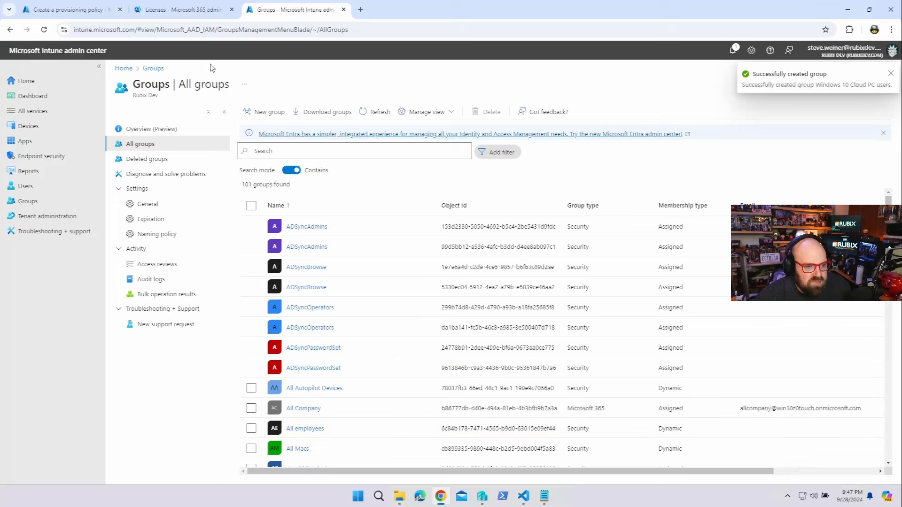
{"action": "left_click", "coordinate": [70, 10]}
Search groups for 'Windows' and add Windows 10 Cloud PC users to the policy's included groups
{"action": "left_click", "coordinate": [148, 175]}
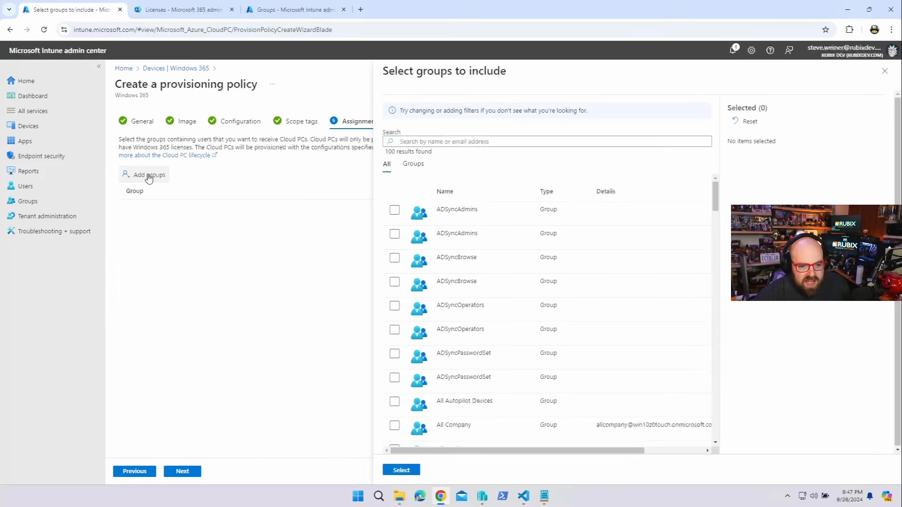
{"action": "scroll", "coordinate": [509, 374], "scroll_direction": "down", "scroll_amount": 10}
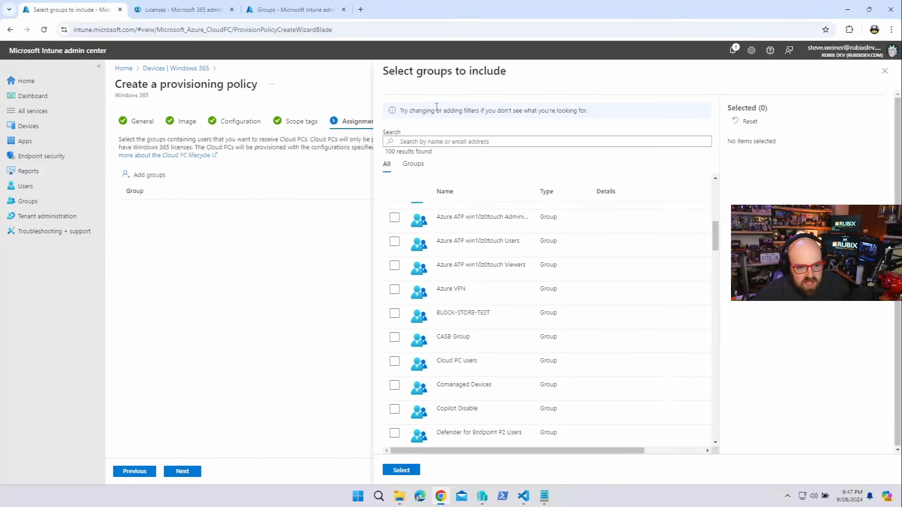
{"action": "left_click", "coordinate": [442, 140]}
{"action": "type", "text": "Windows 10"}
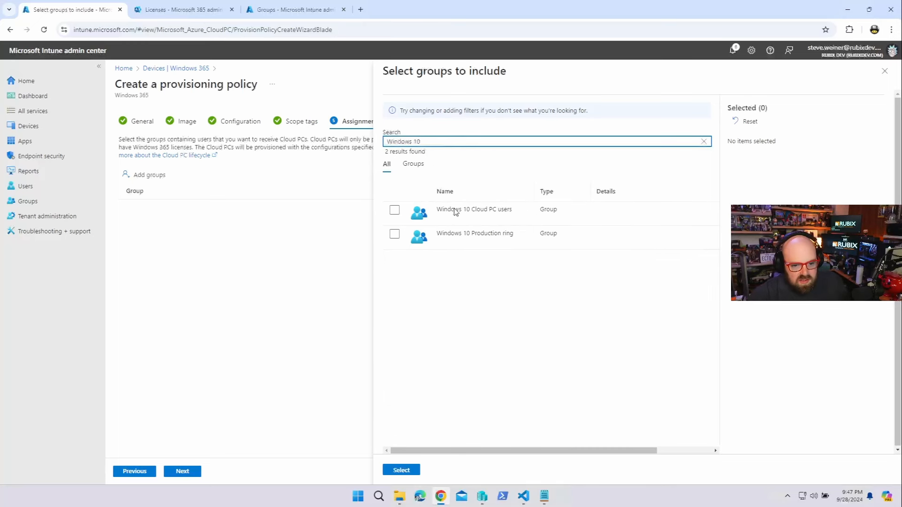
{"action": "left_click", "coordinate": [393, 210]}
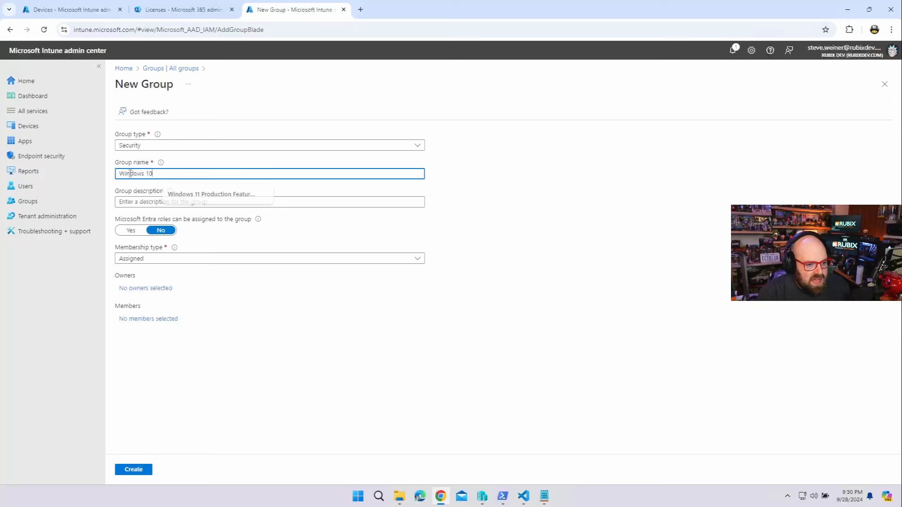
Name the new group 'Windows 10 Cloud PCs' with Dynamic Device membership
{"action": "type", "text": "Cl"}
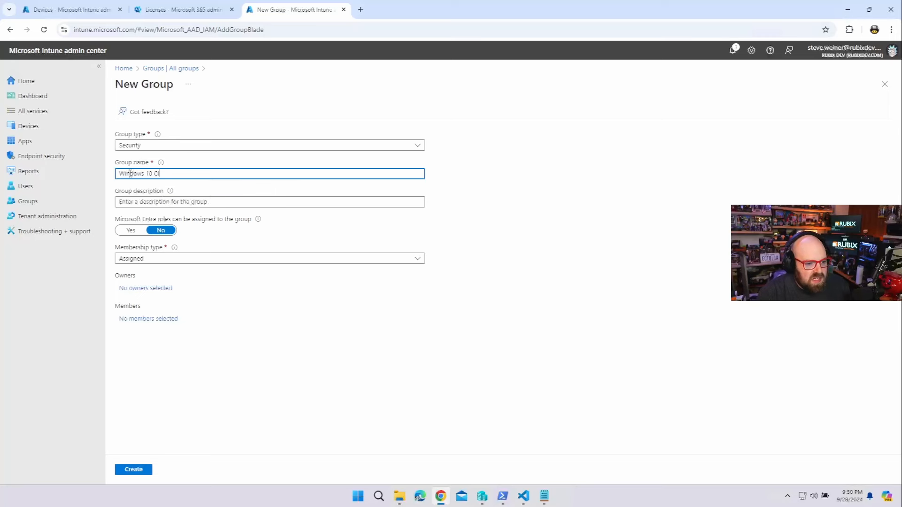
{"action": "type", "text": "oud PCs"}
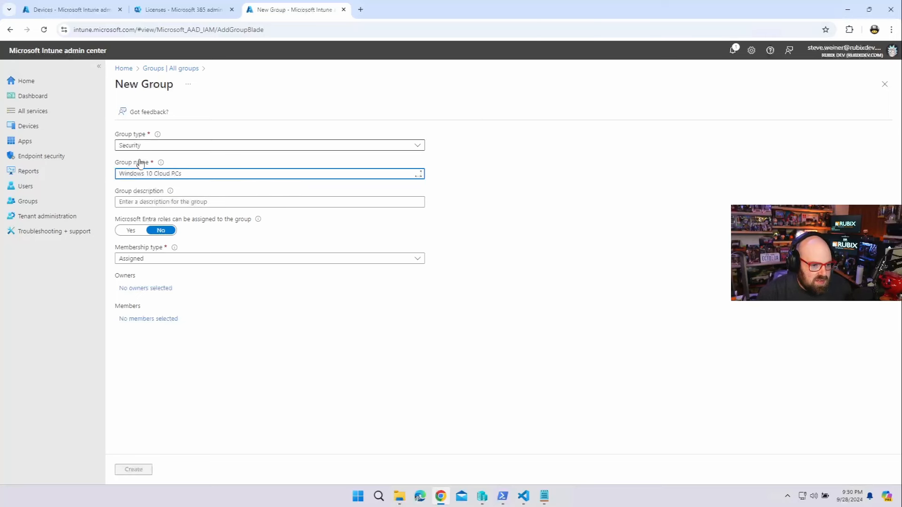
{"action": "left_click", "coordinate": [132, 262]}
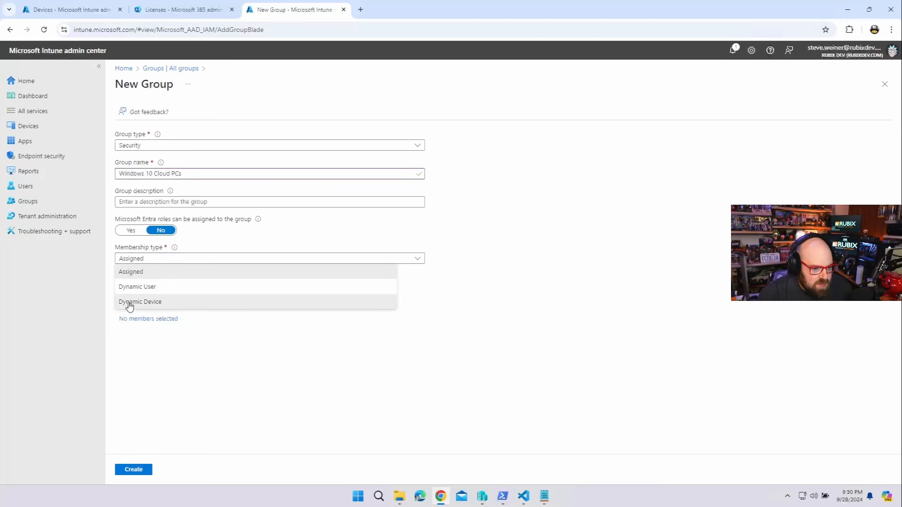
{"action": "left_click", "coordinate": [131, 303]}
Add the admin's account as group owner and start a dynamic membership query
{"action": "left_click", "coordinate": [158, 290]}
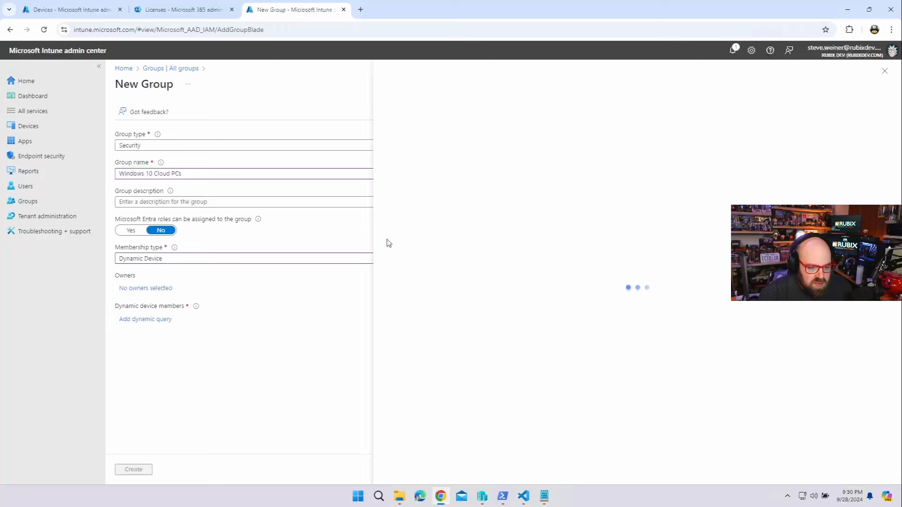
{"action": "left_click", "coordinate": [425, 147]}
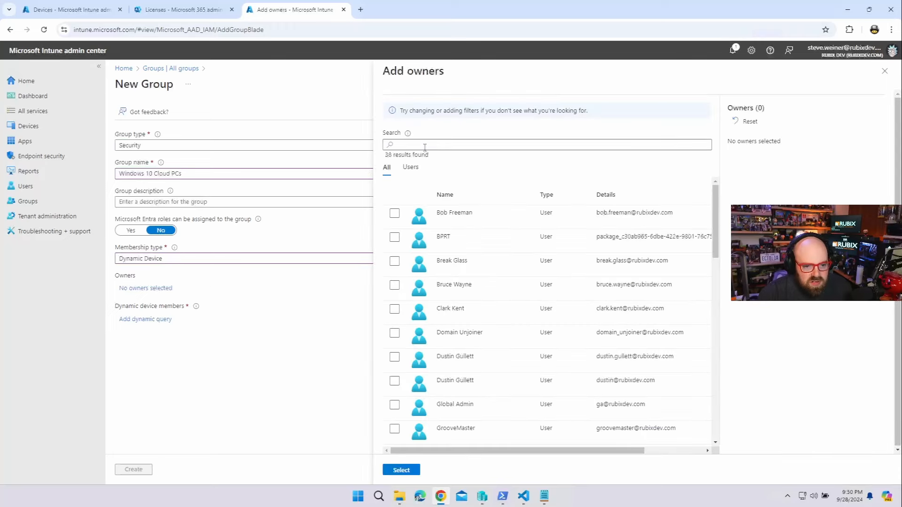
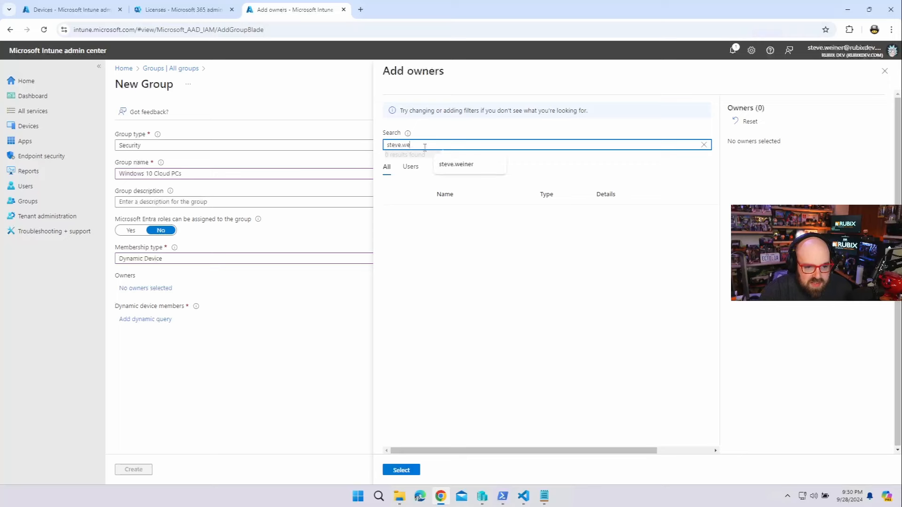
{"action": "scroll", "coordinate": [459, 434], "scroll_direction": "down", "scroll_amount": 1}
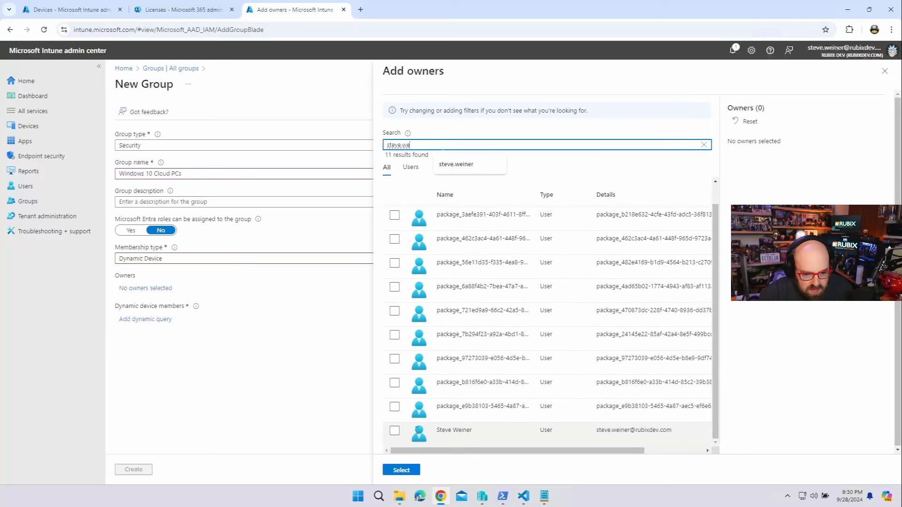
{"action": "left_click", "coordinate": [395, 431]}
{"action": "left_click", "coordinate": [401, 470]}
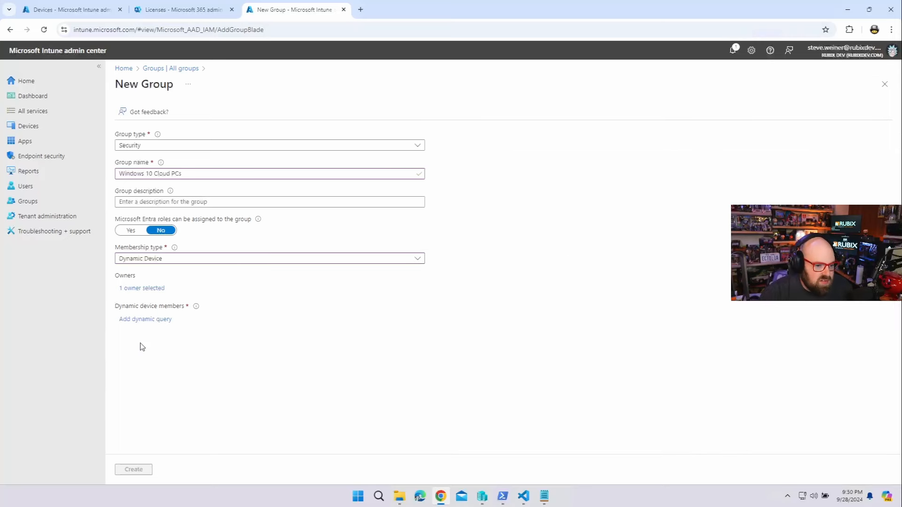
{"action": "left_click", "coordinate": [151, 320]}
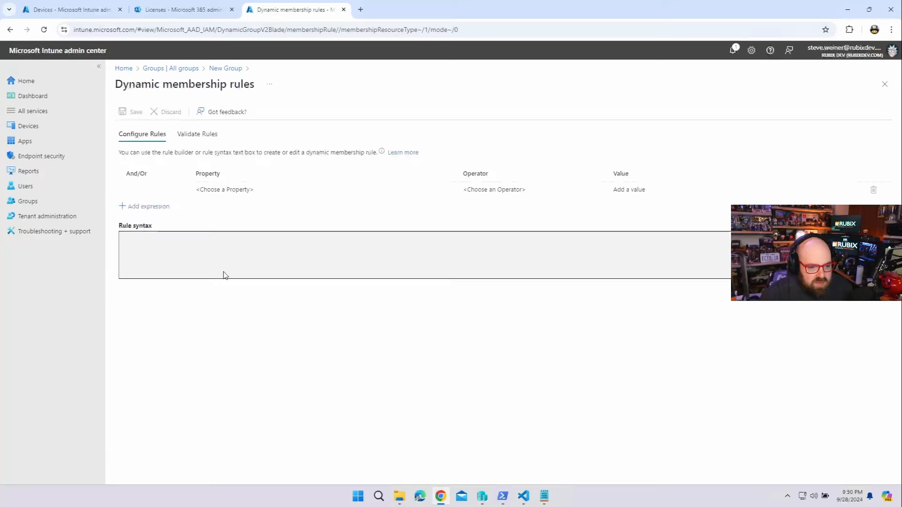
Review the existing W365 Cloud PCs group's dynamic membership rule for reference
{"action": "left_click", "coordinate": [224, 191]}
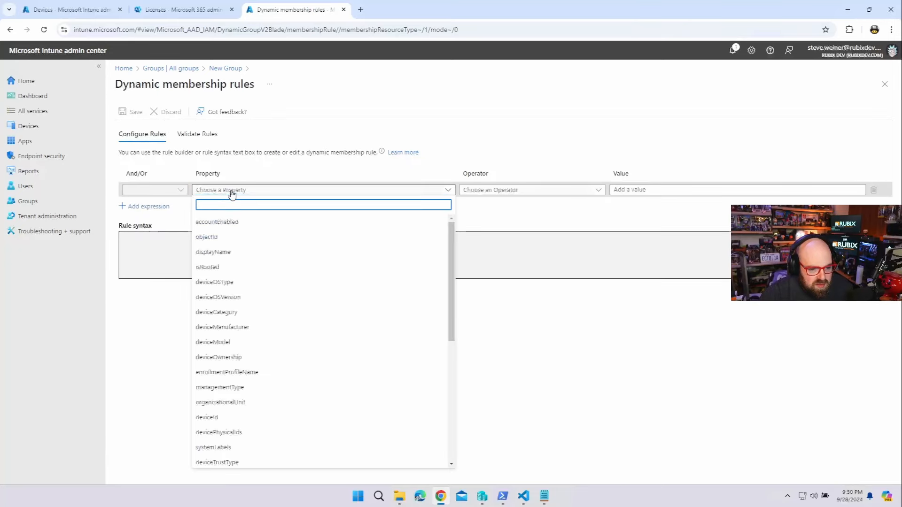
{"action": "left_click", "coordinate": [71, 9]}
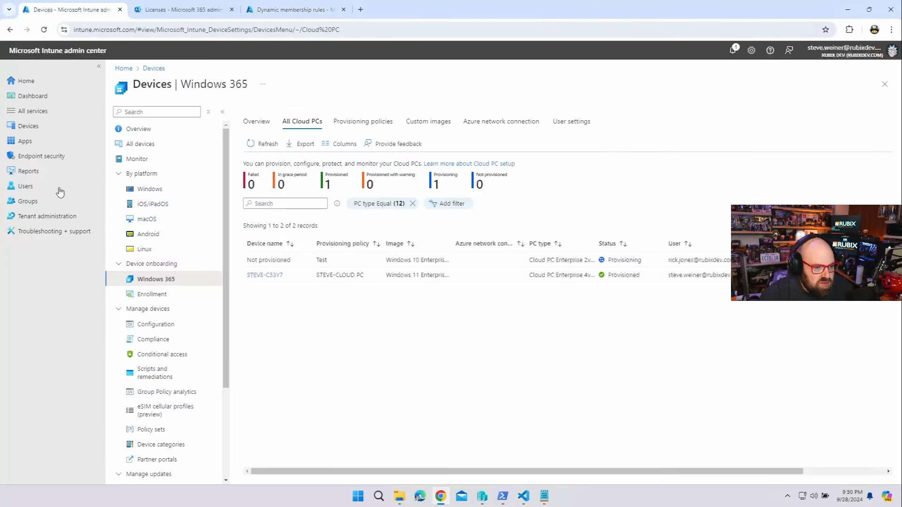
{"action": "left_click", "coordinate": [35, 205]}
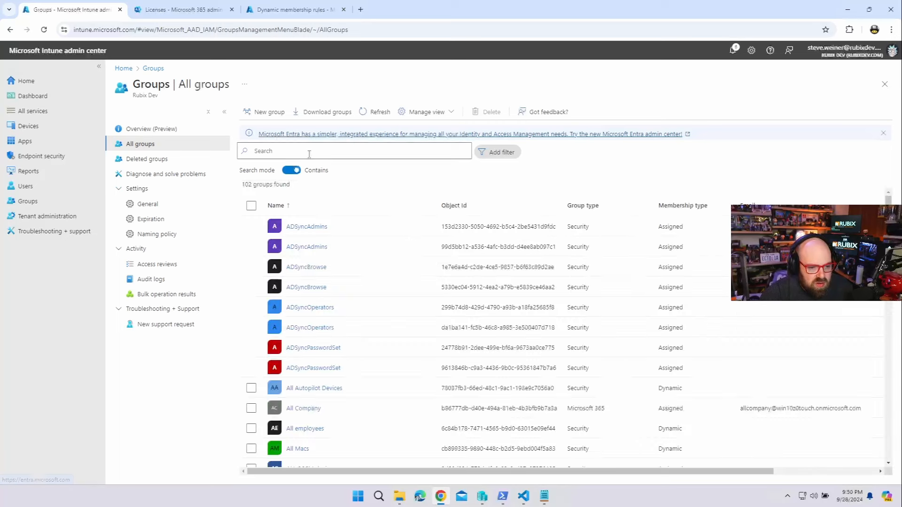
{"action": "left_click", "coordinate": [309, 151]}
{"action": "type", "text": "Cloud PC"}
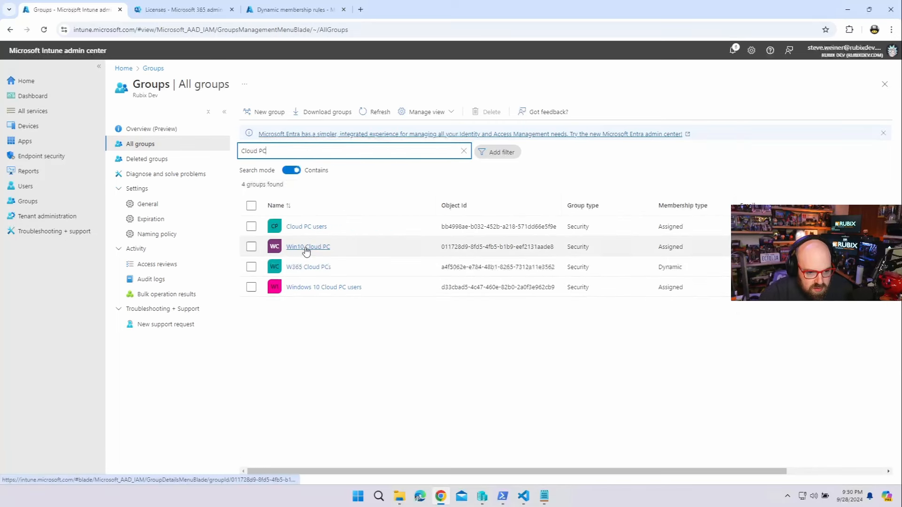
{"action": "left_click", "coordinate": [303, 267]}
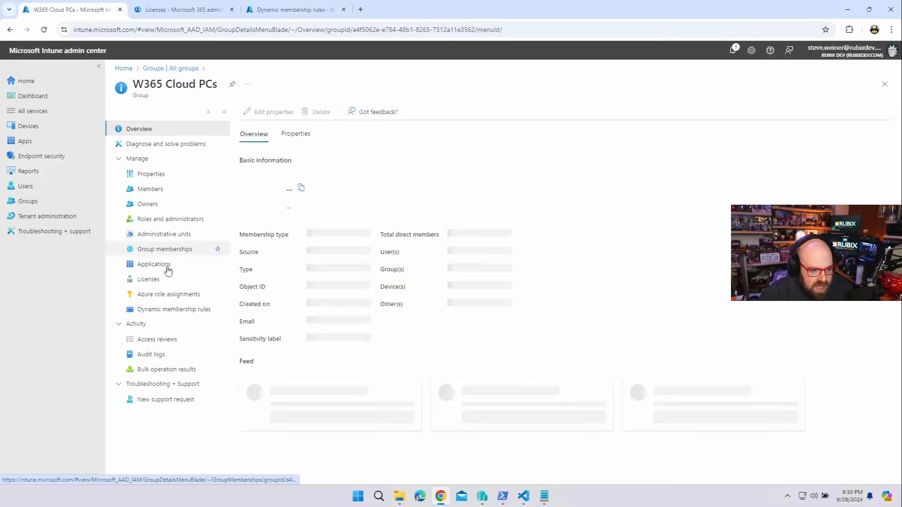
{"action": "left_click", "coordinate": [167, 310]}
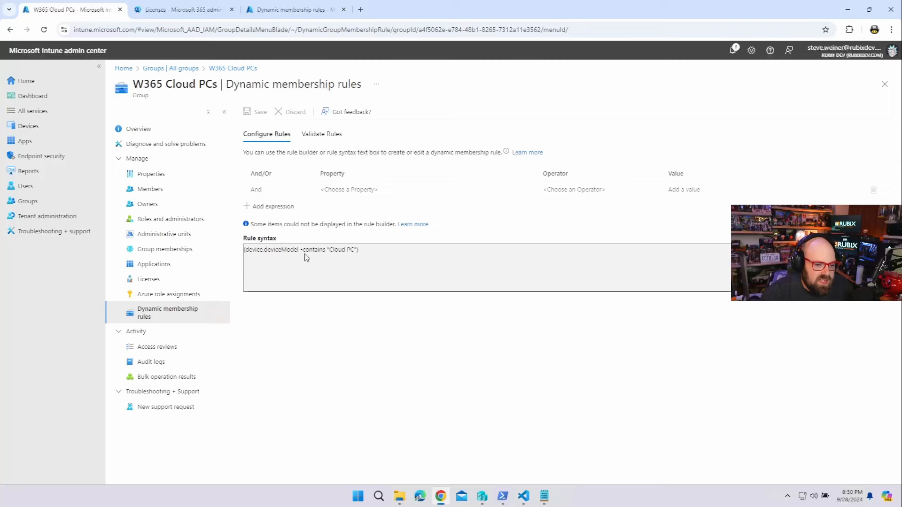
Set the first rule condition to deviceModel Equals 'Cloud PC'
{"action": "left_click", "coordinate": [282, 10]}
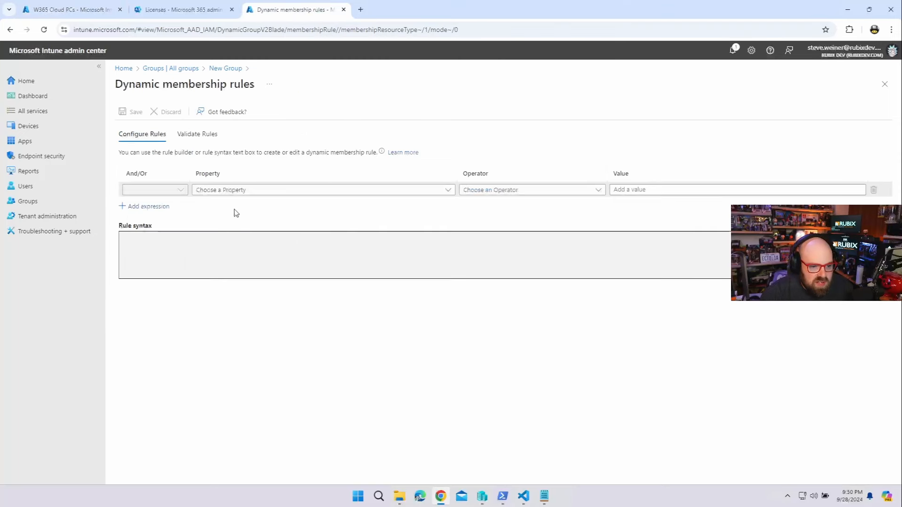
{"action": "left_click", "coordinate": [233, 189]}
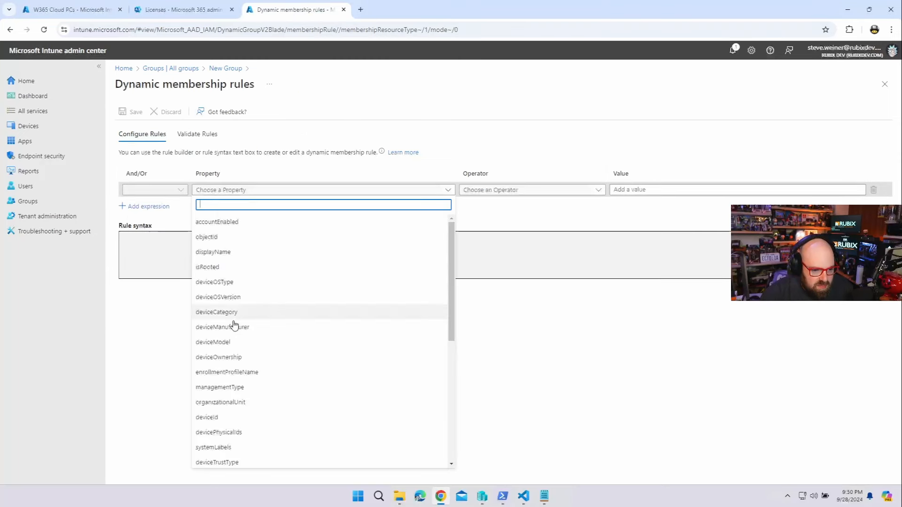
{"action": "left_click", "coordinate": [228, 342]}
{"action": "left_click", "coordinate": [506, 190]}
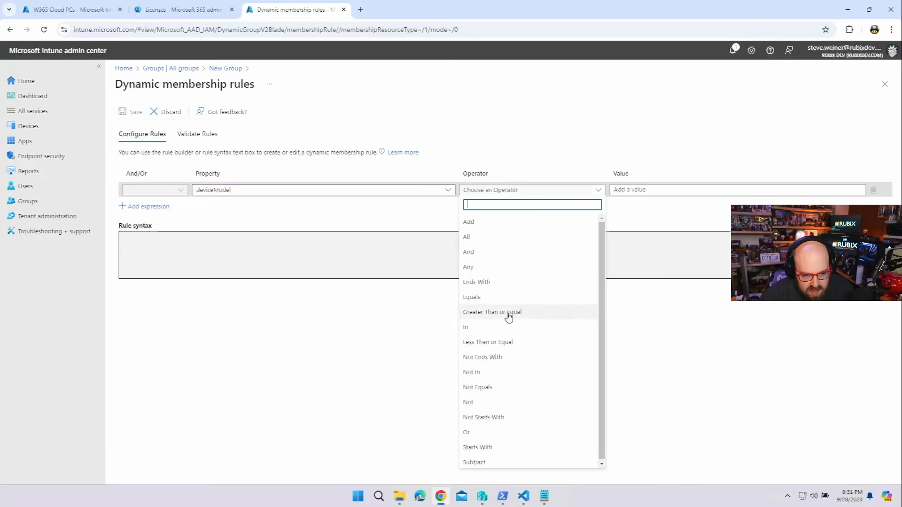
{"action": "left_click", "coordinate": [507, 297]}
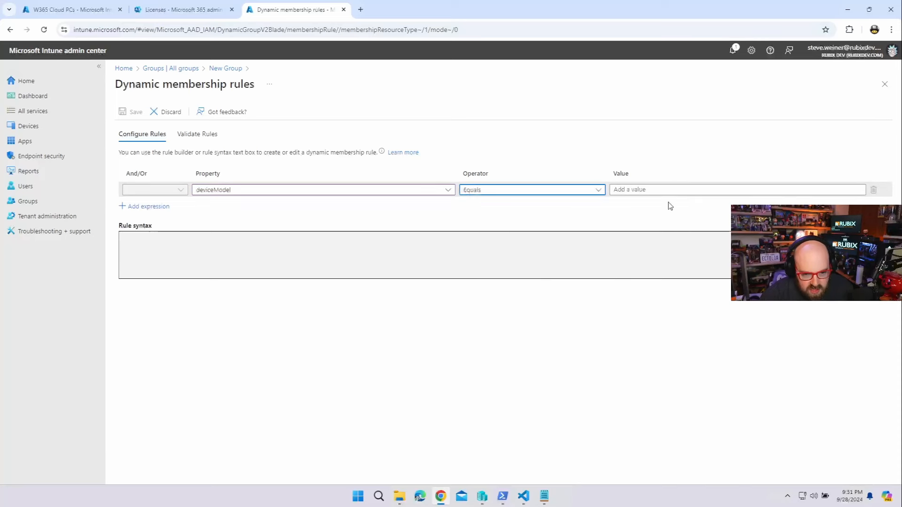
{"action": "left_click", "coordinate": [669, 190]}
{"action": "type", "text": "Cloud PC"}
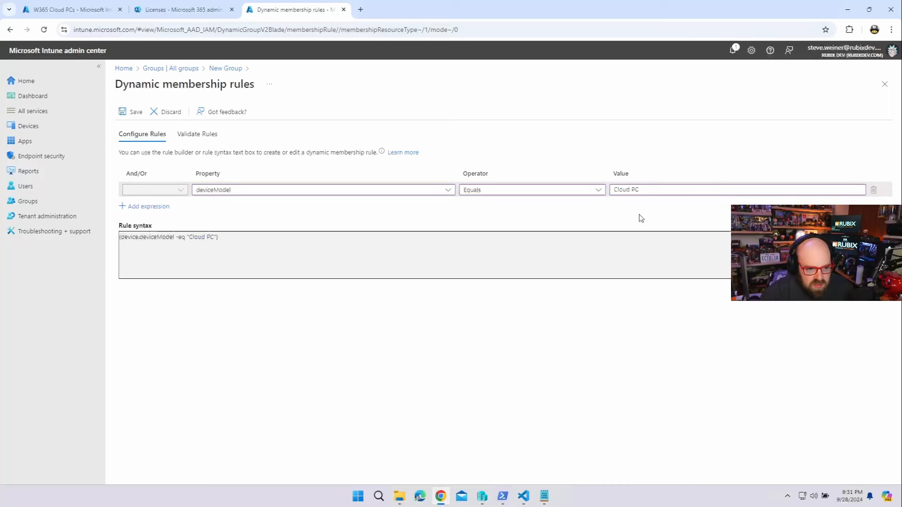
Add a second rule expression, removing the extra empty row
{"action": "left_click", "coordinate": [128, 207]}
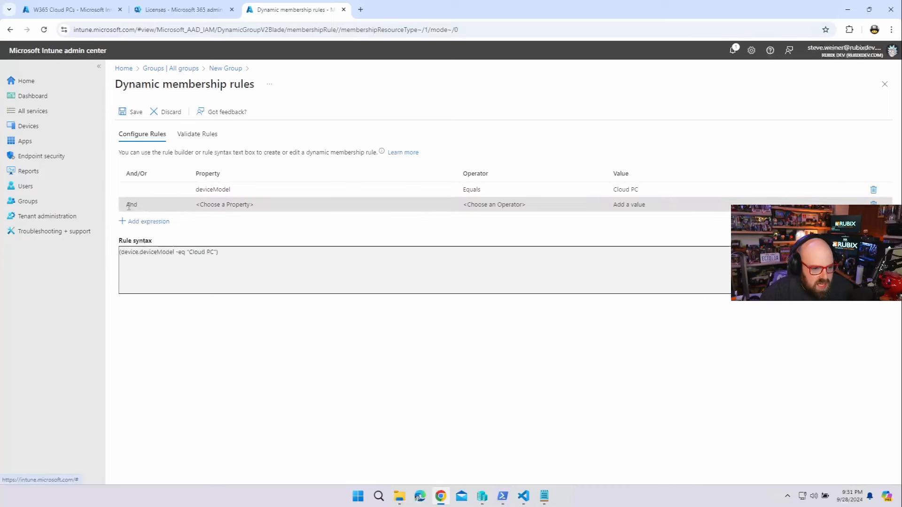
{"action": "left_click", "coordinate": [150, 222]}
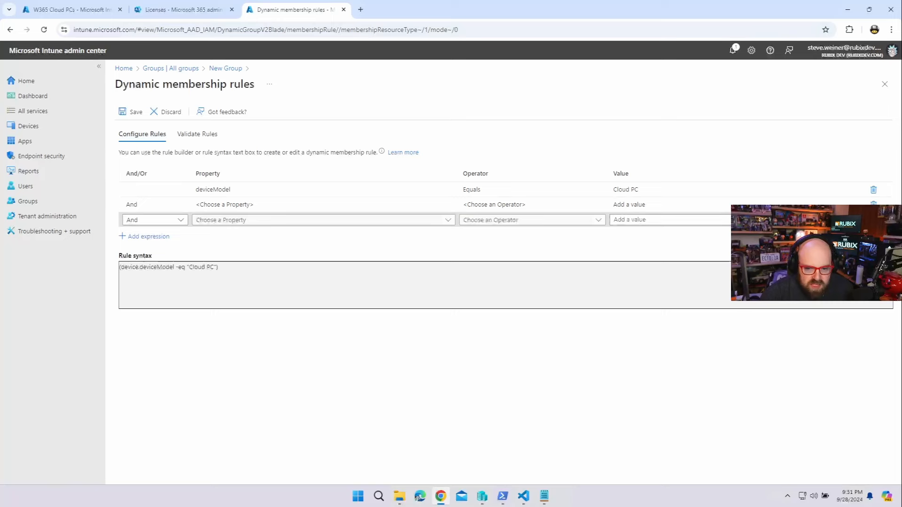
{"action": "left_click", "coordinate": [873, 220]}
{"action": "left_click", "coordinate": [302, 205]}
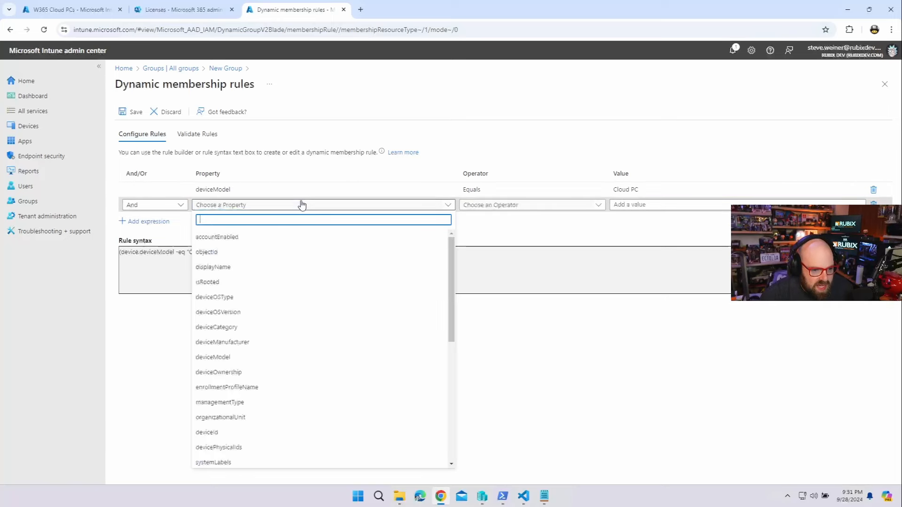
{"action": "scroll", "coordinate": [286, 302], "scroll_direction": "down", "scroll_amount": 5}
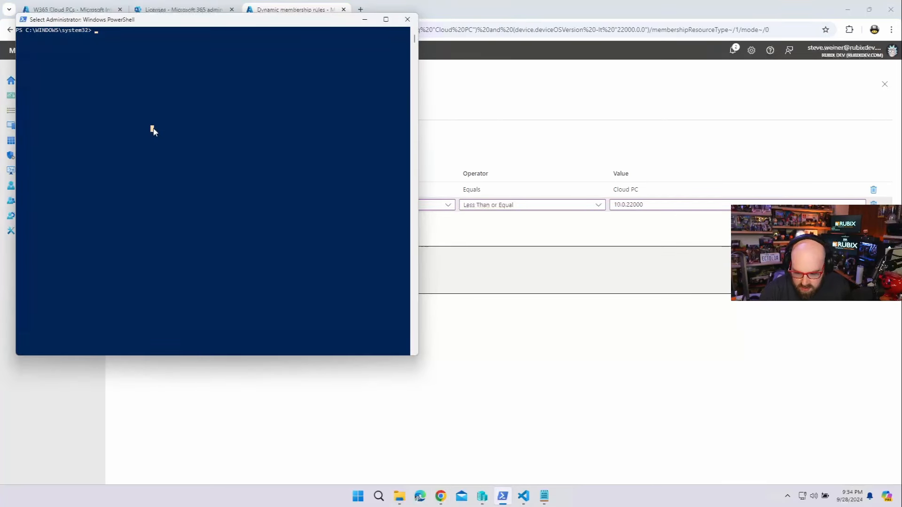
Run [System.Environment]::OSVersion.Version to show OS version 10.0 build 22631
{"action": "type", "text": "[System."}
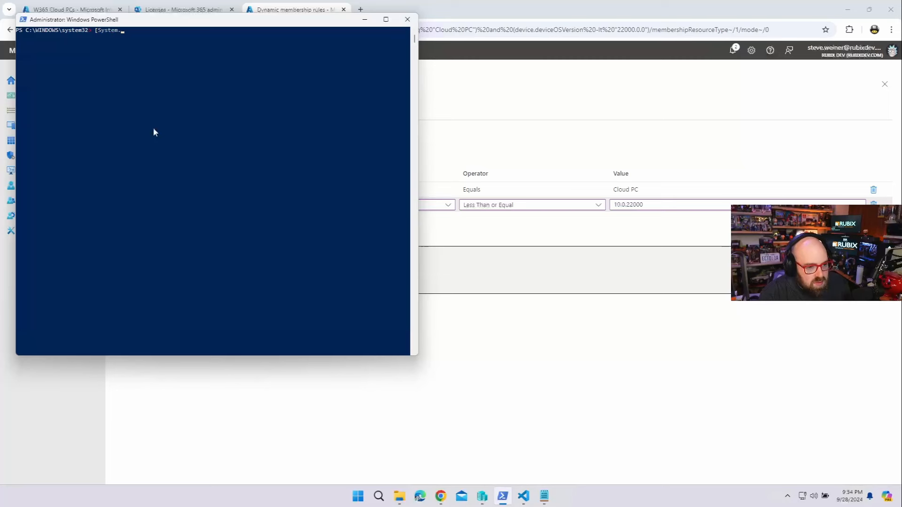
{"action": "type", "text": "Environment"}
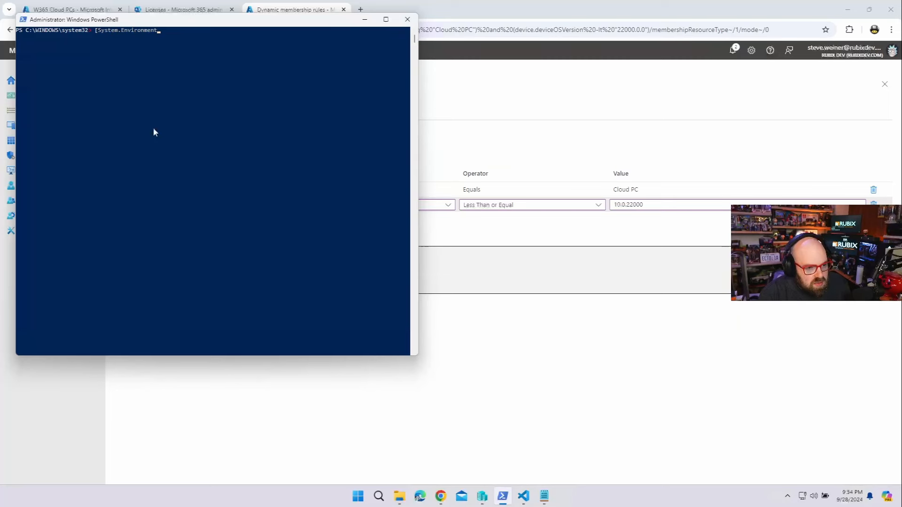
{"action": "type", "text": "]"}
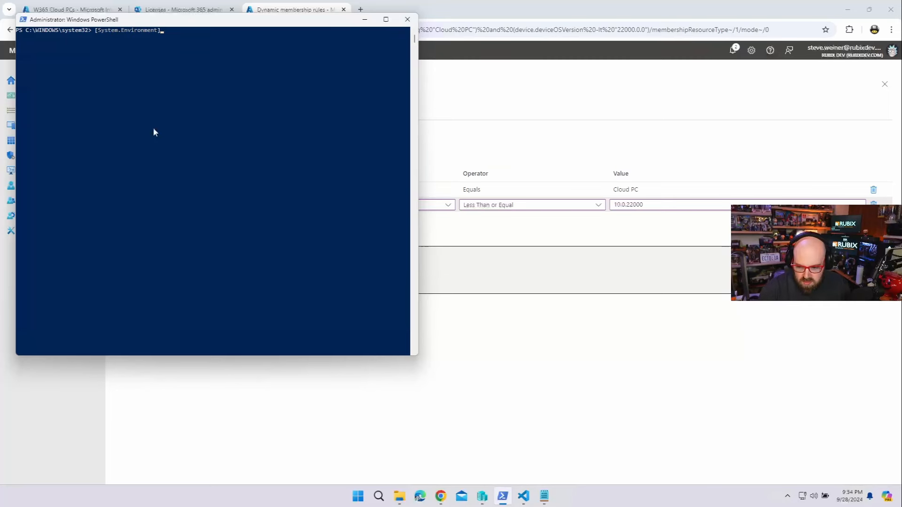
{"action": "type", "text": "::Os"}
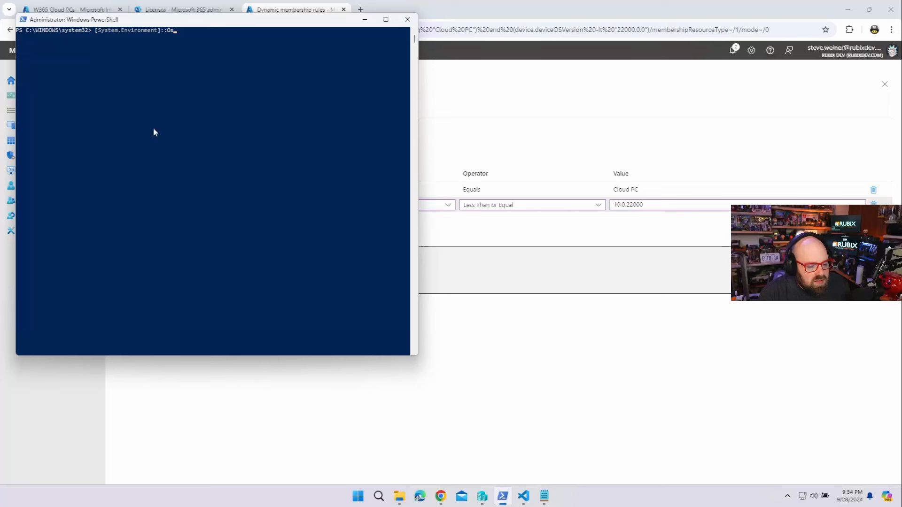
{"action": "type", "text": "version.vers"}
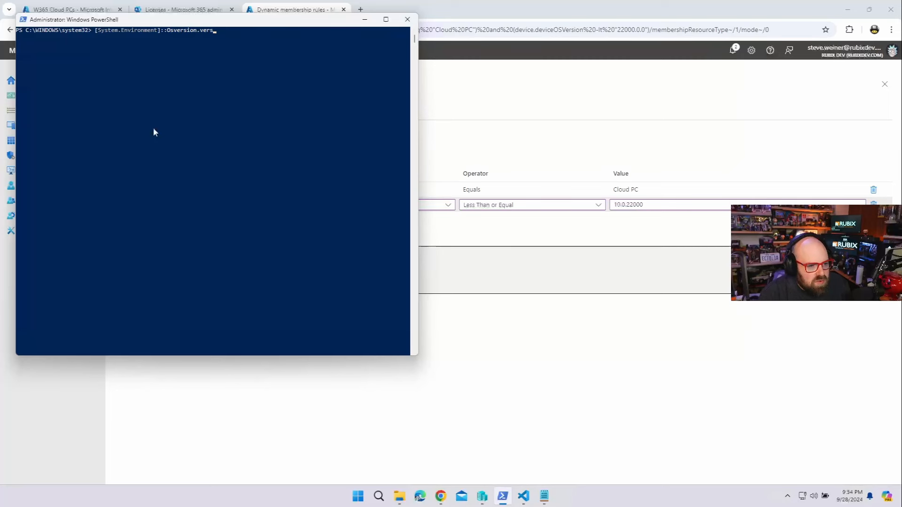
{"action": "type", "text": "ion"}
{"action": "key", "text": "Return"}
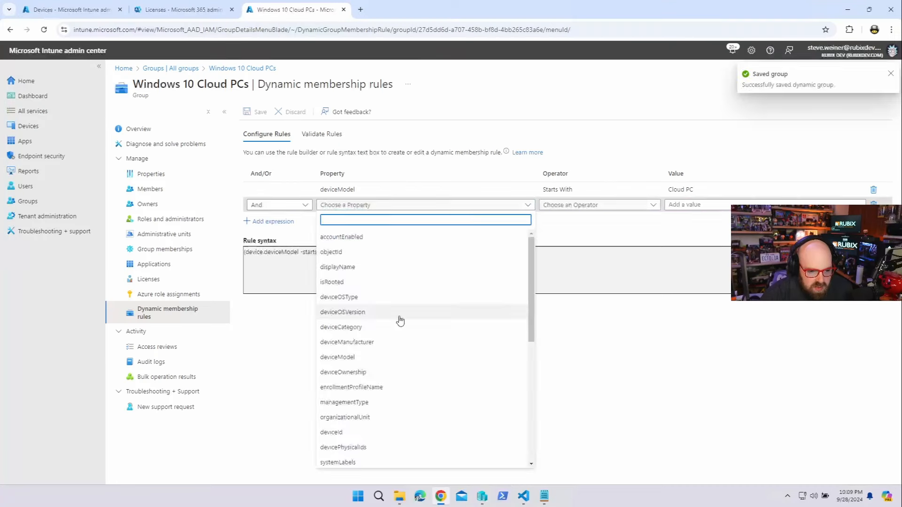
Set the second condition to deviceOSVersion Starts With '10.0.19' and save the rule
{"action": "left_click", "coordinate": [398, 315]}
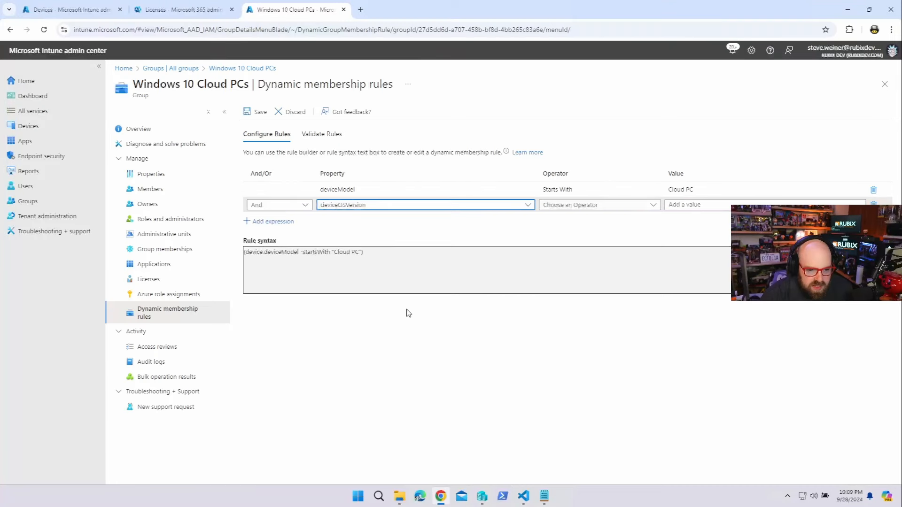
{"action": "left_click", "coordinate": [583, 206]}
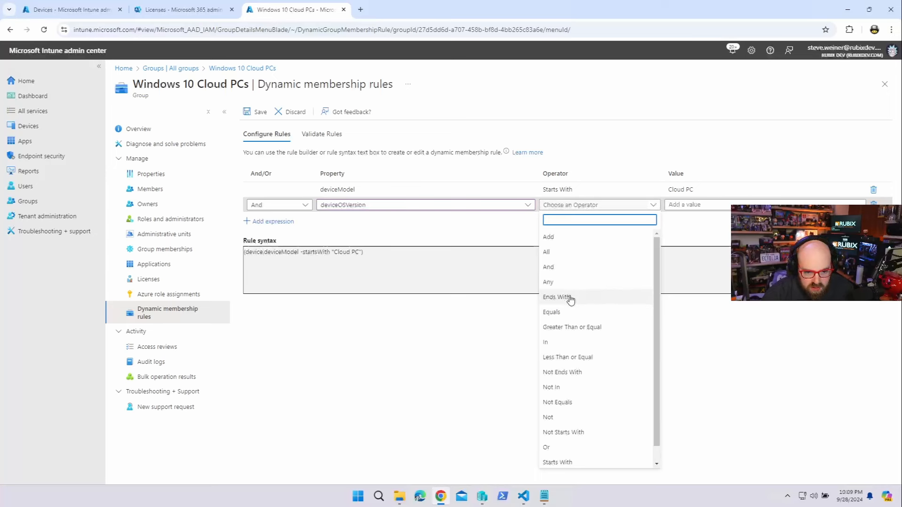
{"action": "left_click", "coordinate": [569, 463]}
{"action": "left_click", "coordinate": [700, 205]}
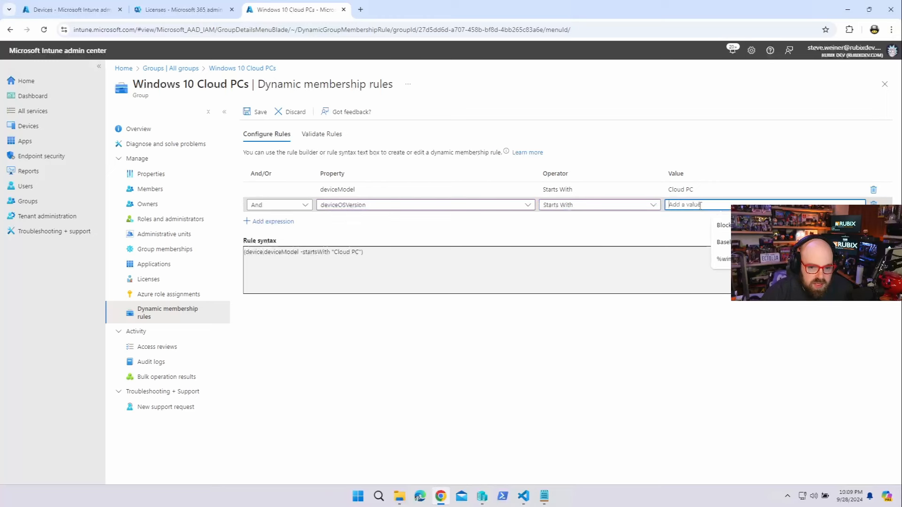
{"action": "type", "text": "10.0.19"}
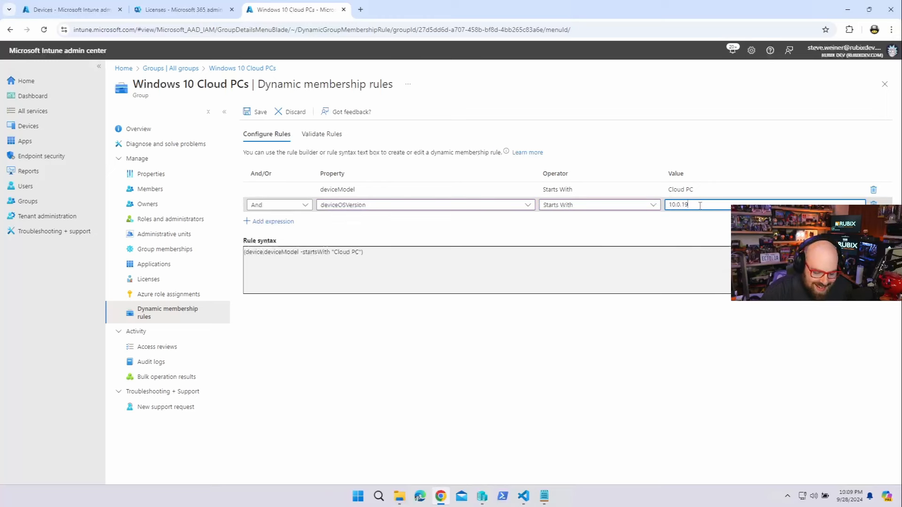
{"action": "left_click", "coordinate": [636, 349]}
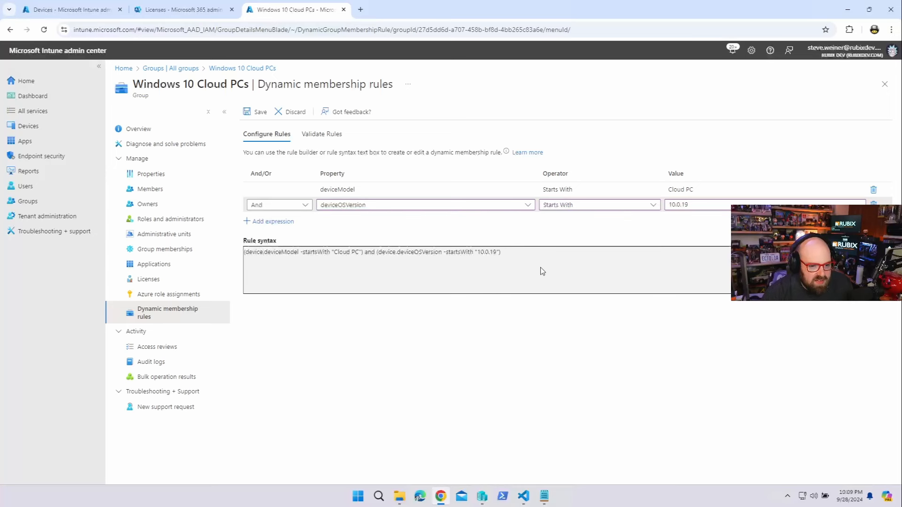
{"action": "left_click", "coordinate": [261, 114]}
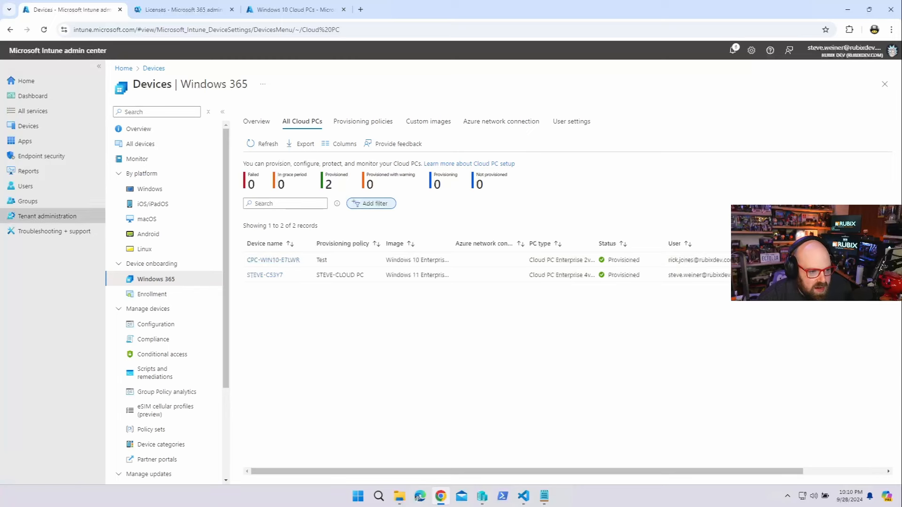
{"action": "left_click", "coordinate": [296, 10]}
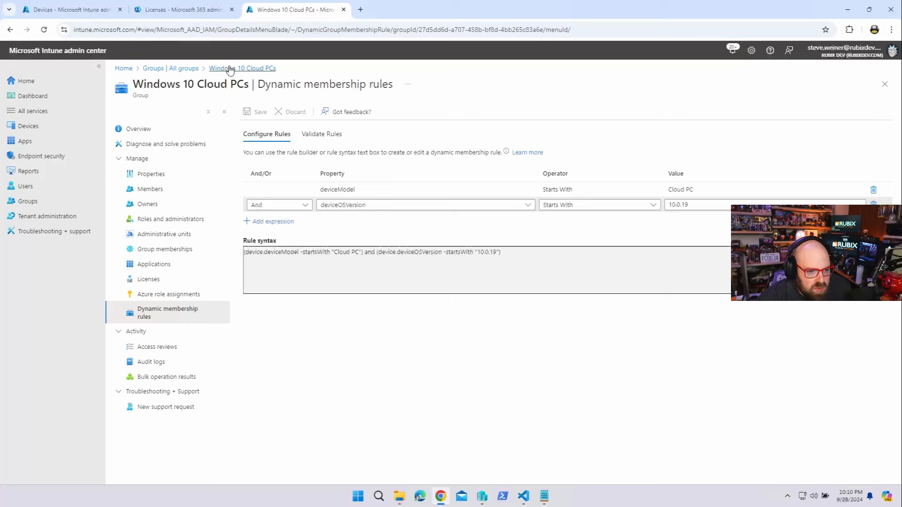
{"action": "left_click", "coordinate": [201, 70]}
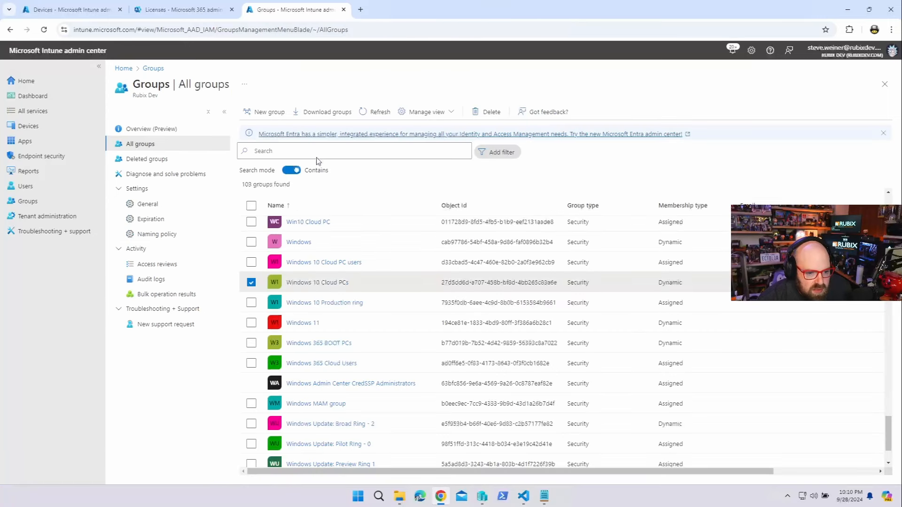
{"action": "left_click", "coordinate": [328, 285]}
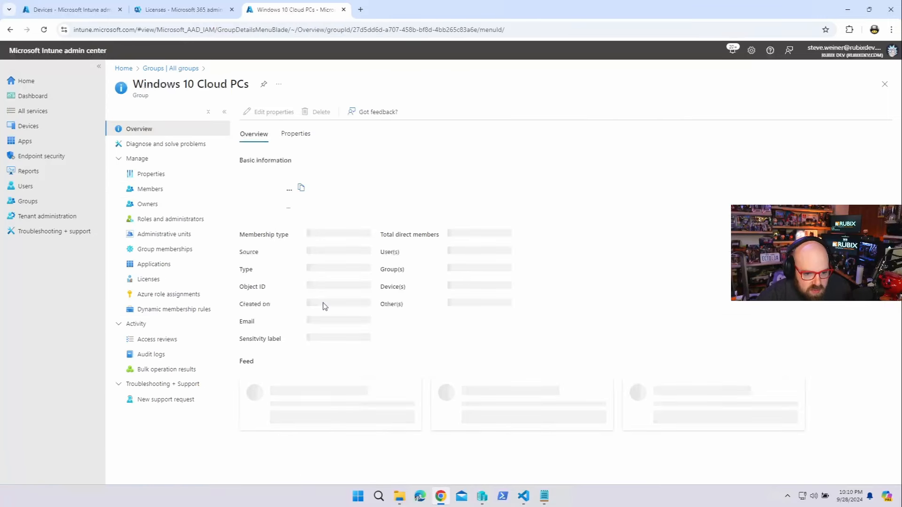
{"action": "left_click", "coordinate": [152, 190]}
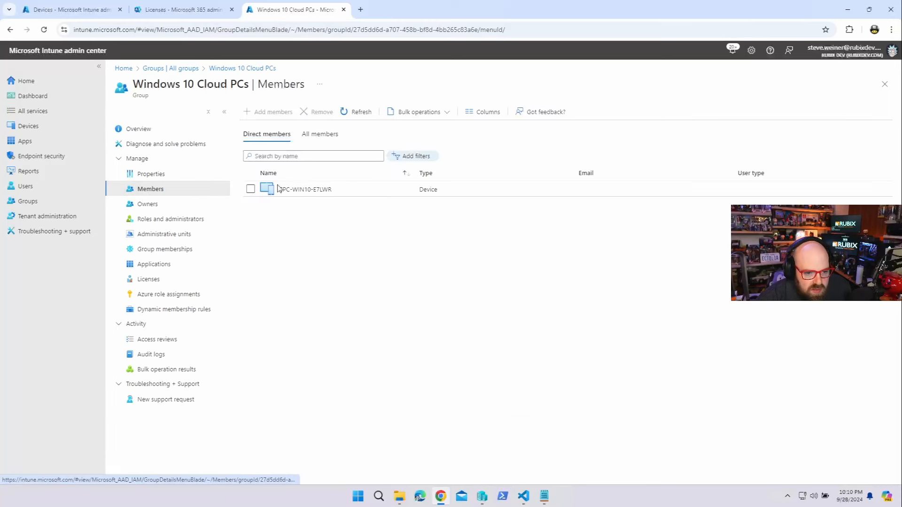
{"action": "left_click", "coordinate": [316, 194]}
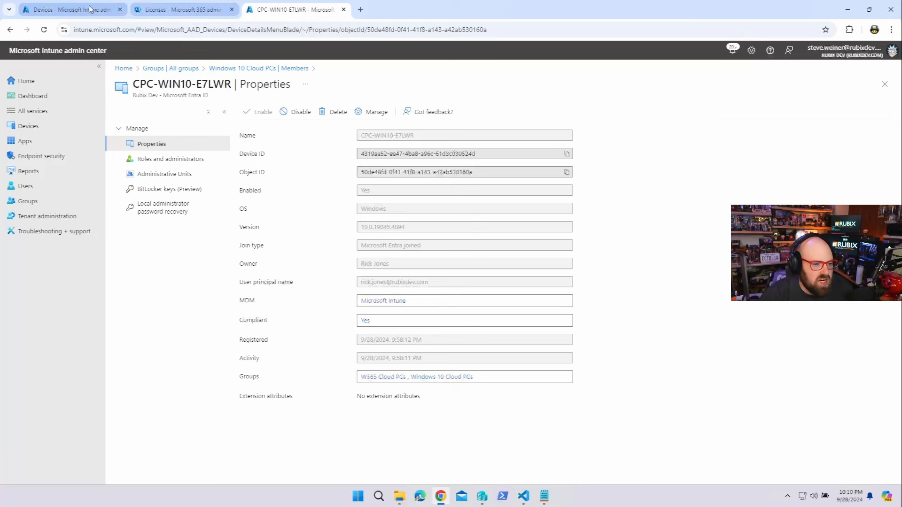
{"action": "left_click", "coordinate": [71, 9]}
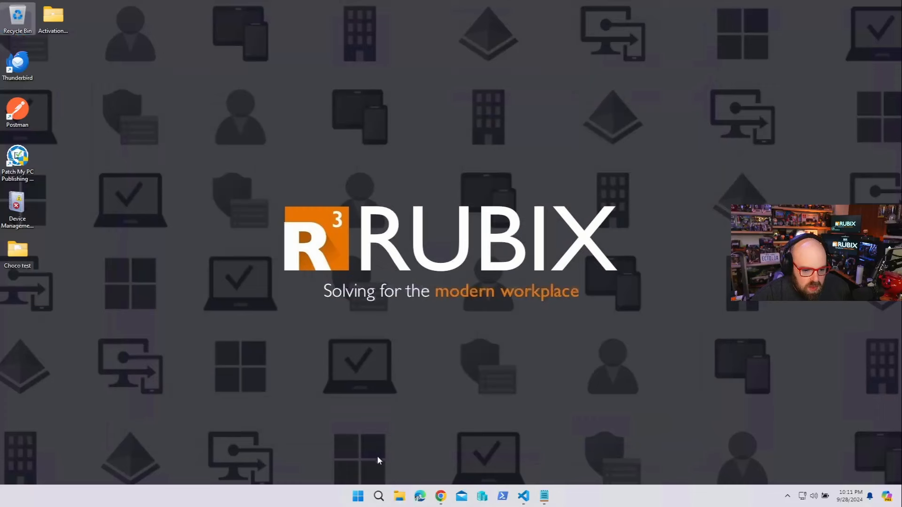
Launch Windows App and sign in with the user's work email, staying signed in
{"action": "left_click", "coordinate": [358, 496]}
{"action": "left_click", "coordinate": [387, 373]}
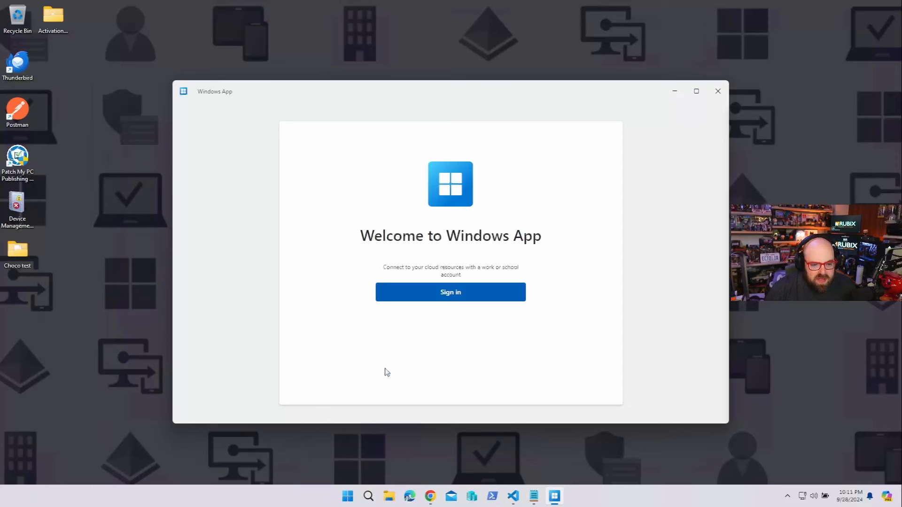
{"action": "left_click", "coordinate": [405, 292]}
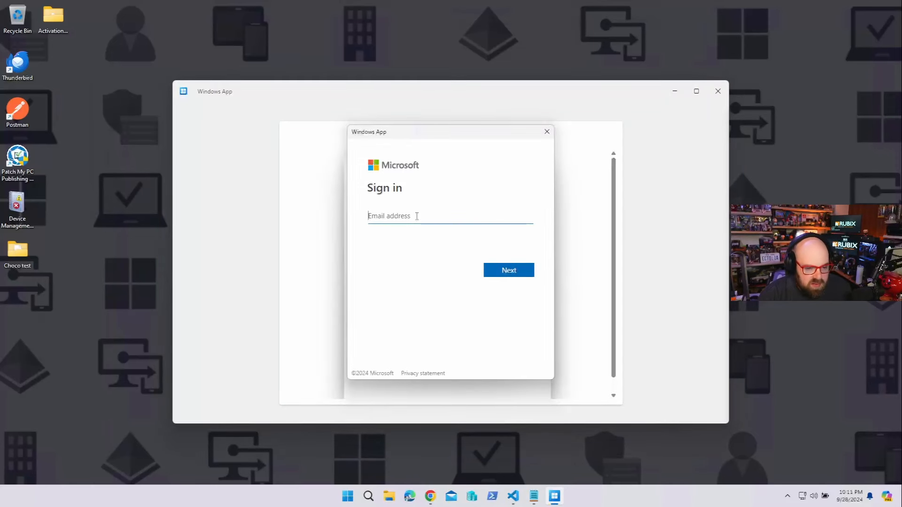
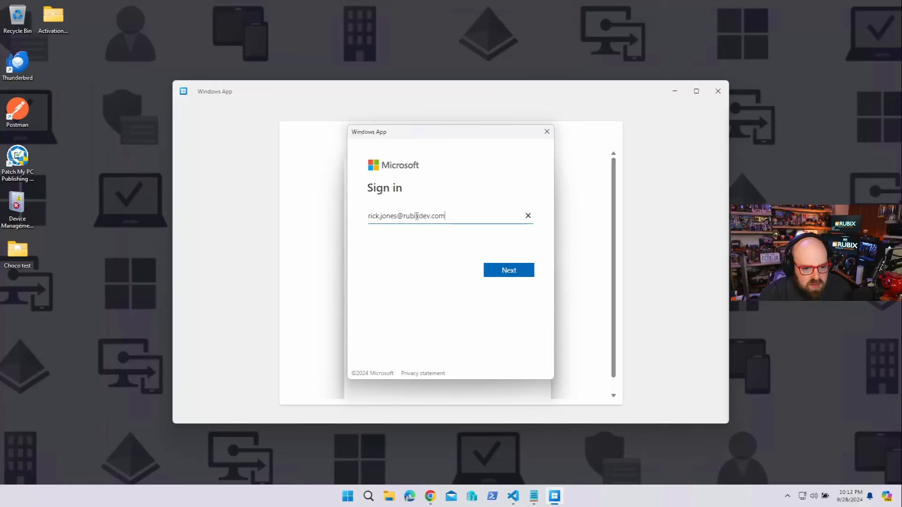
{"action": "key", "text": "Return"}
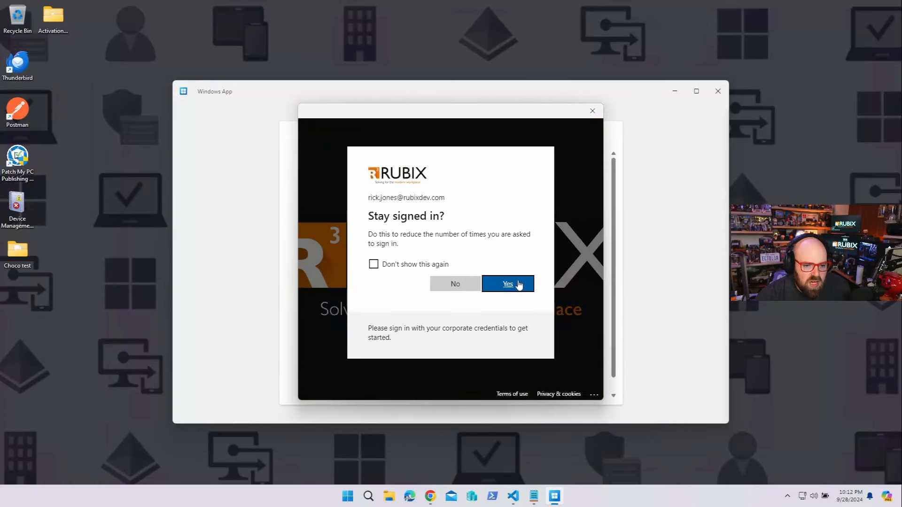
{"action": "left_click", "coordinate": [518, 284]}
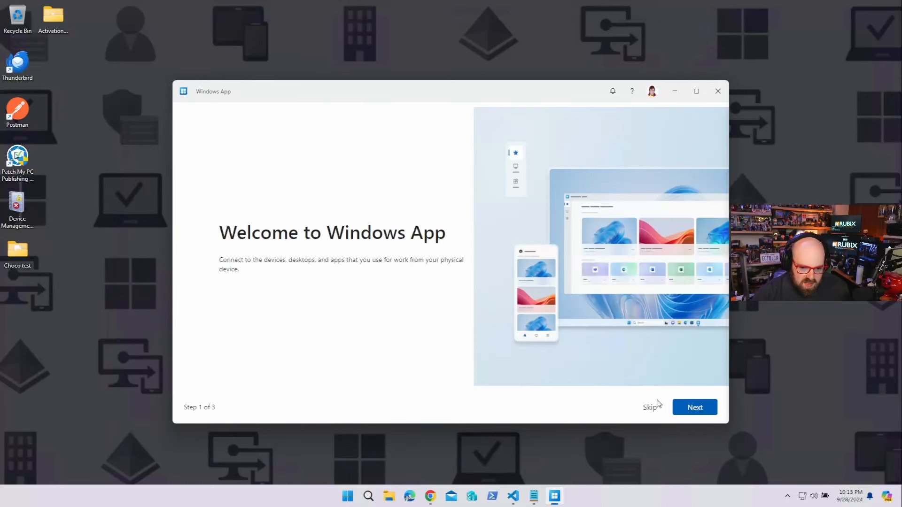
{"action": "left_click", "coordinate": [649, 408]}
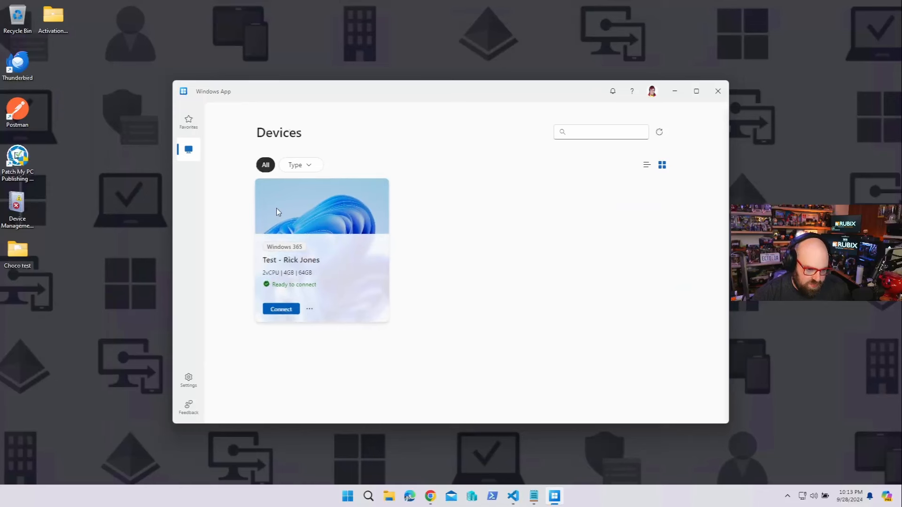
Connect to the Test Cloud PC with the user's password and allow the remote connection
{"action": "left_click", "coordinate": [283, 309]}
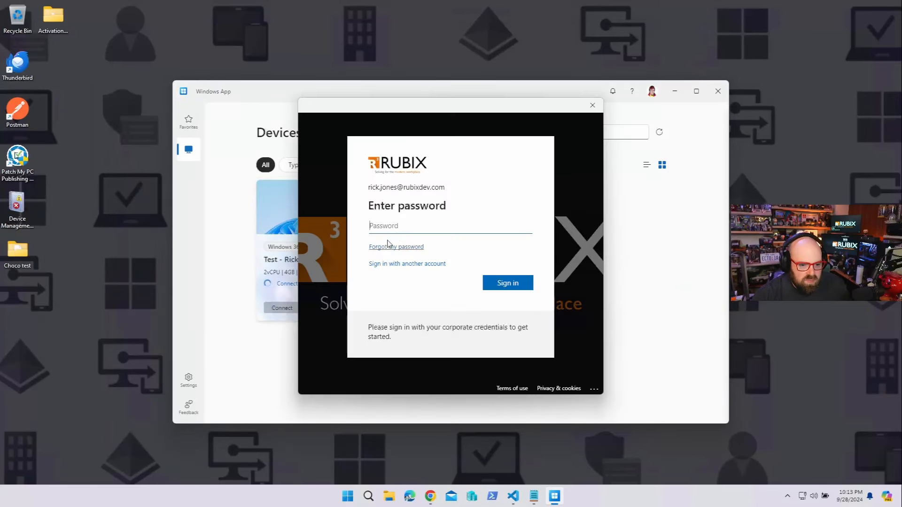
{"action": "type", "text": "•"}
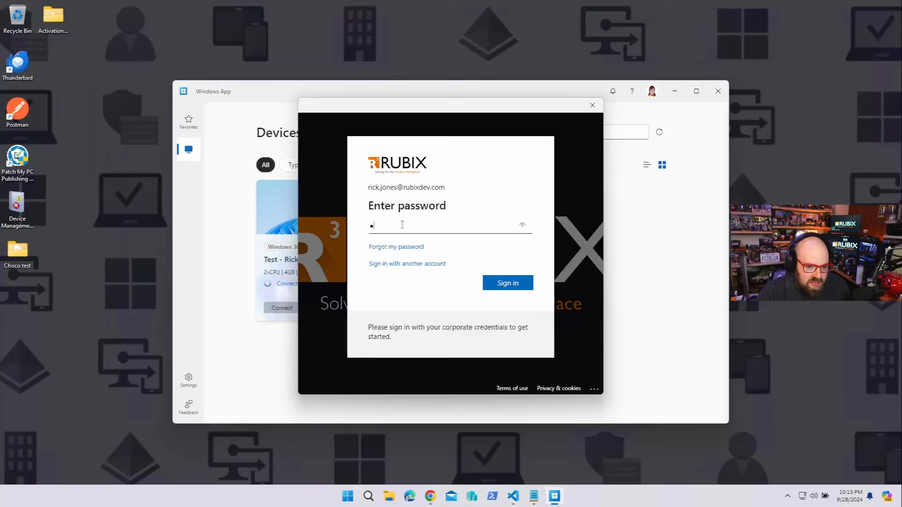
{"action": "type", "text": "••••••••••••"}
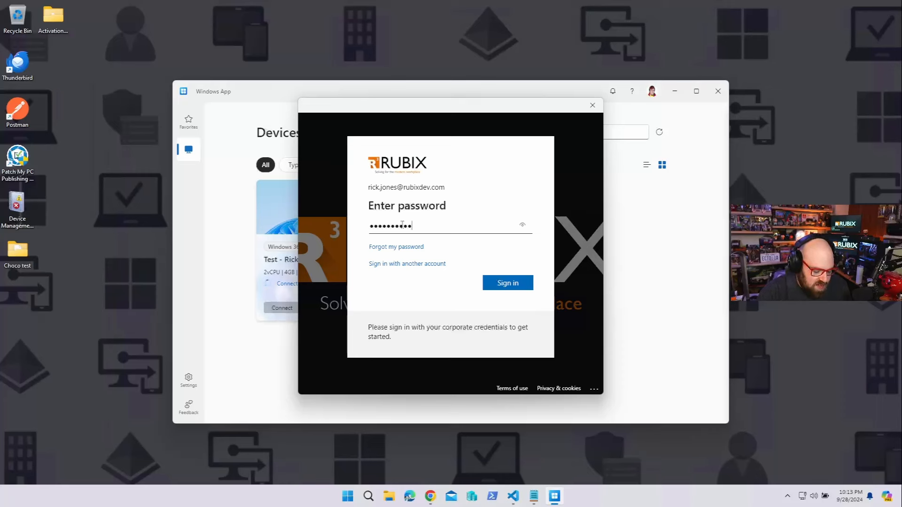
{"action": "key", "text": "Return"}
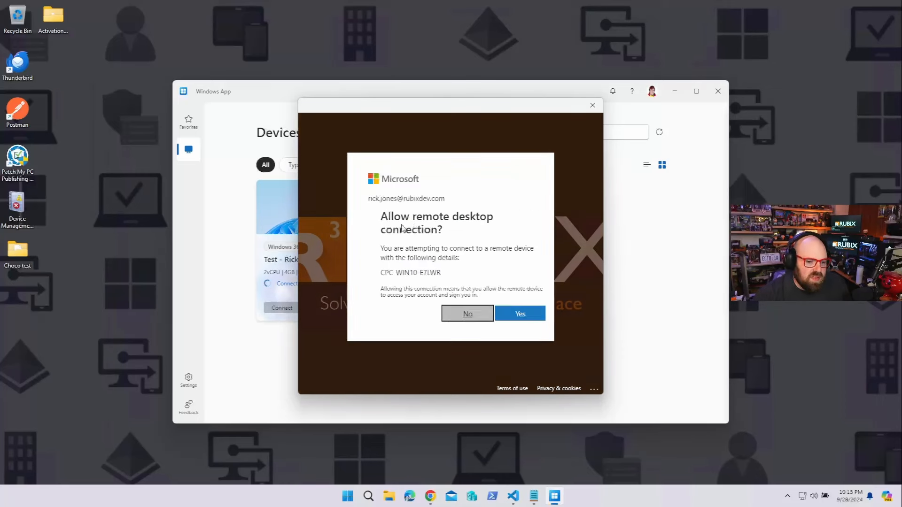
{"action": "left_click", "coordinate": [505, 314]}
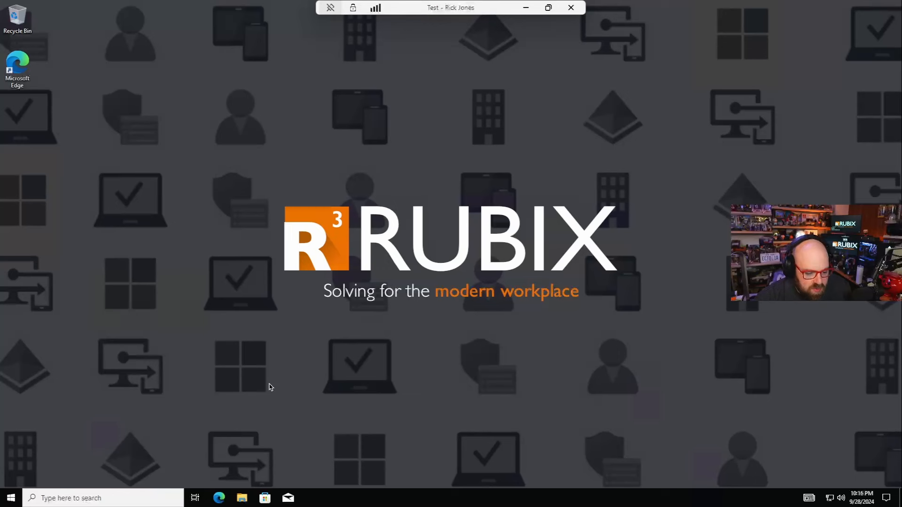
Restore the Cloud PC session from full screen and move its window to reveal the local desktop
{"action": "left_click", "coordinate": [548, 7]}
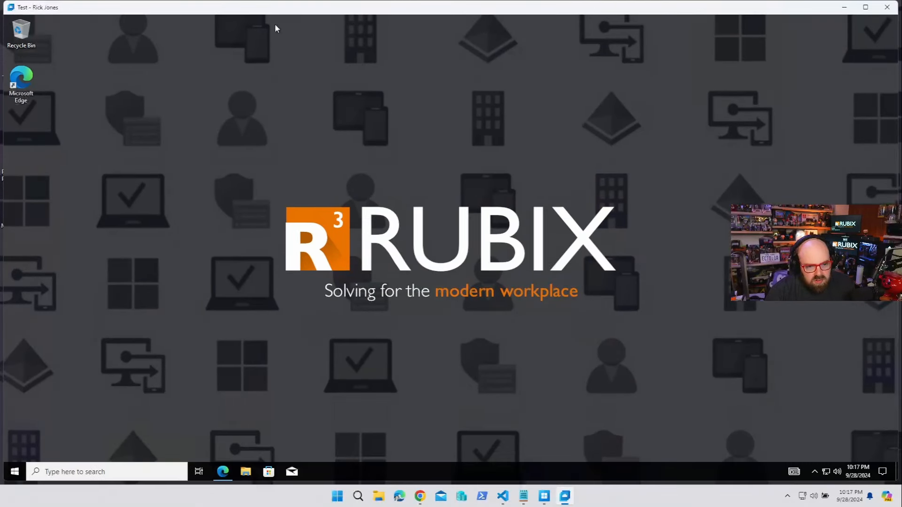
{"action": "left_click_drag", "start_coordinate": [119, 8], "coordinate": [181, 57]}
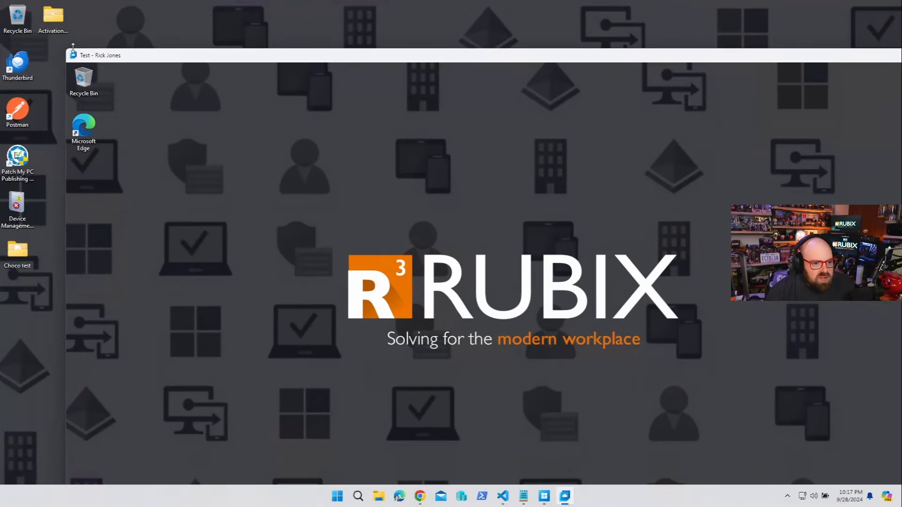
{"action": "left_click_drag", "start_coordinate": [66, 46], "coordinate": [83, 30]}
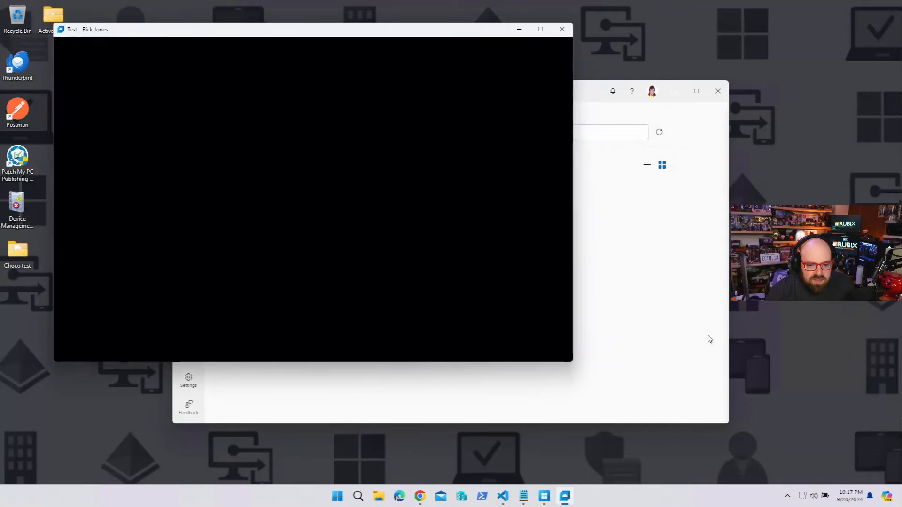